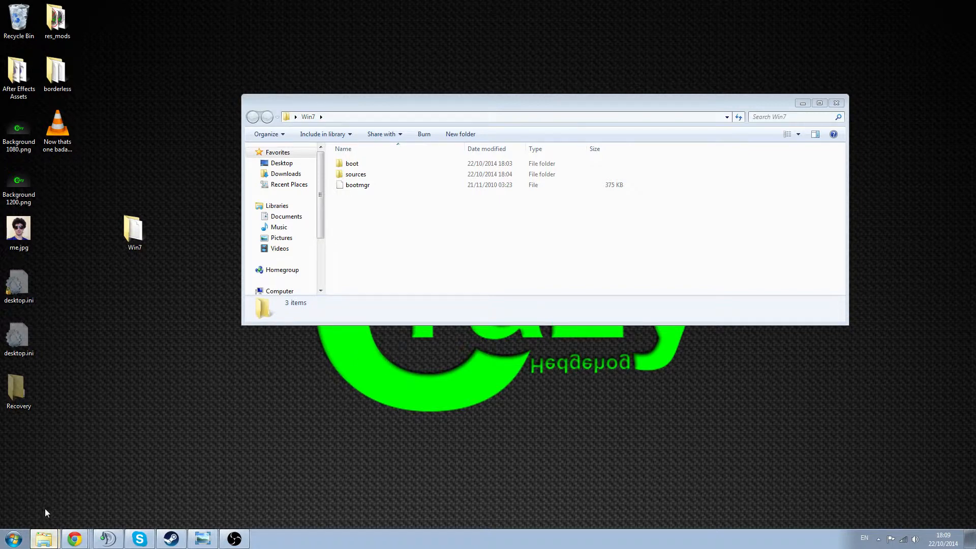
Open Local Disk (C:) in a new window and arrange it side by side with the Win7 folder window.
key(super+e)
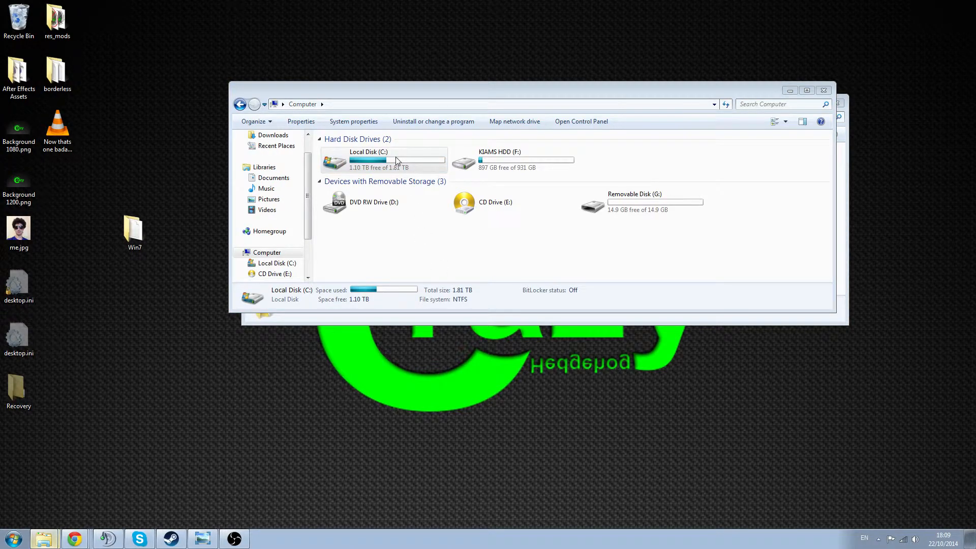
double_click(394, 160)
key(super+Left)
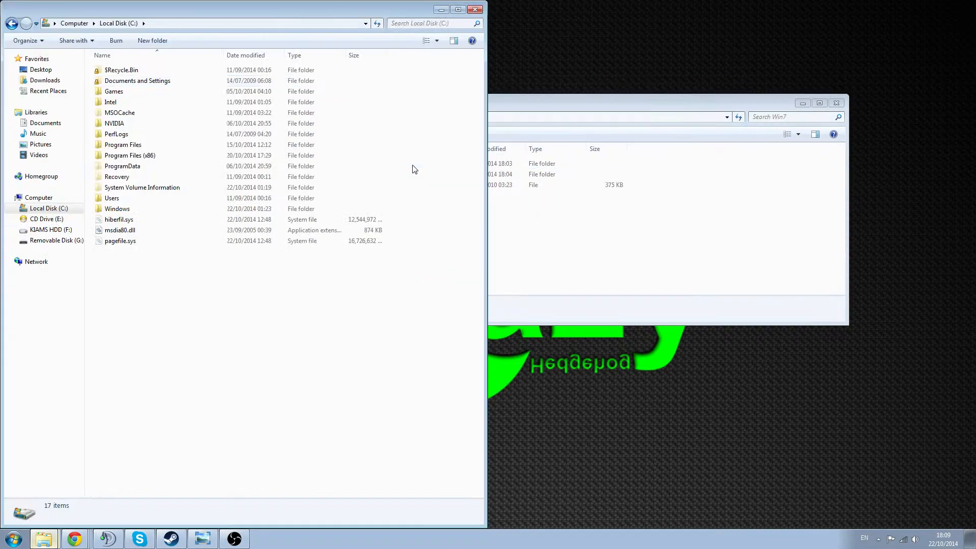
drag(543, 108, 601, 100)
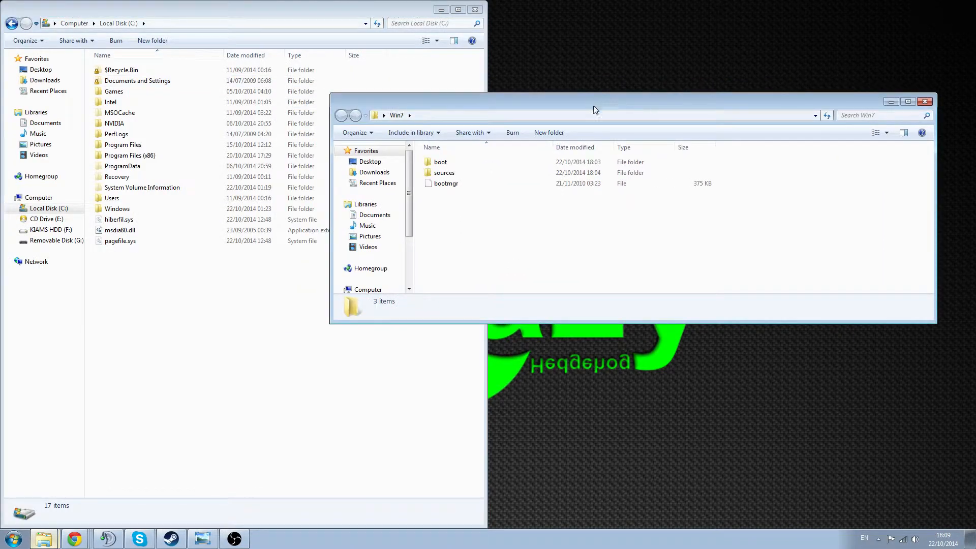
key(super+Right)
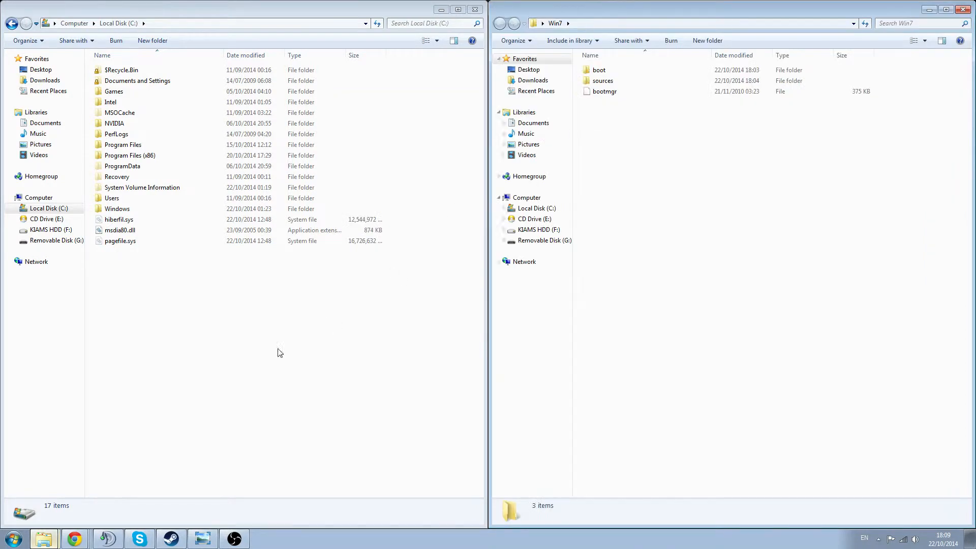
click(223, 374)
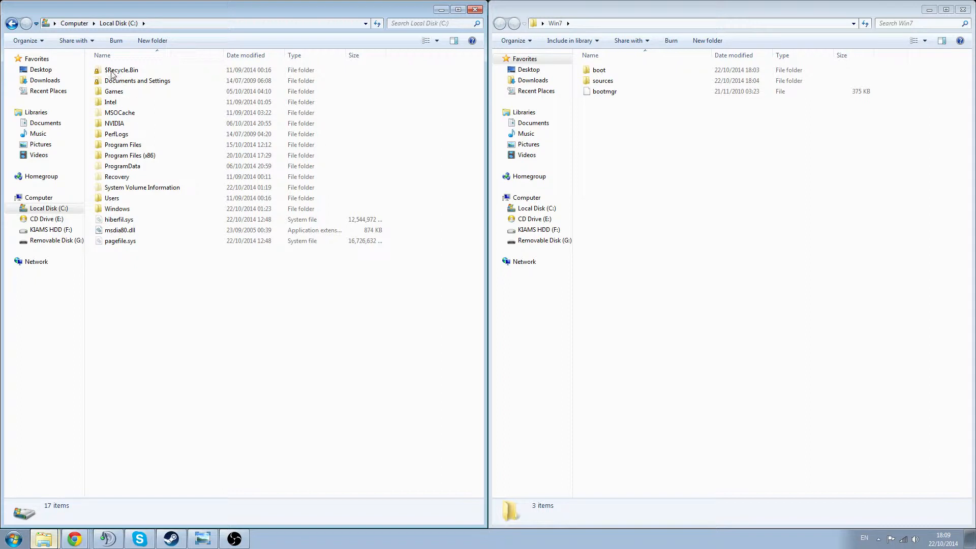
Review the folder view options for hidden files and protected operating system files.
click(28, 41)
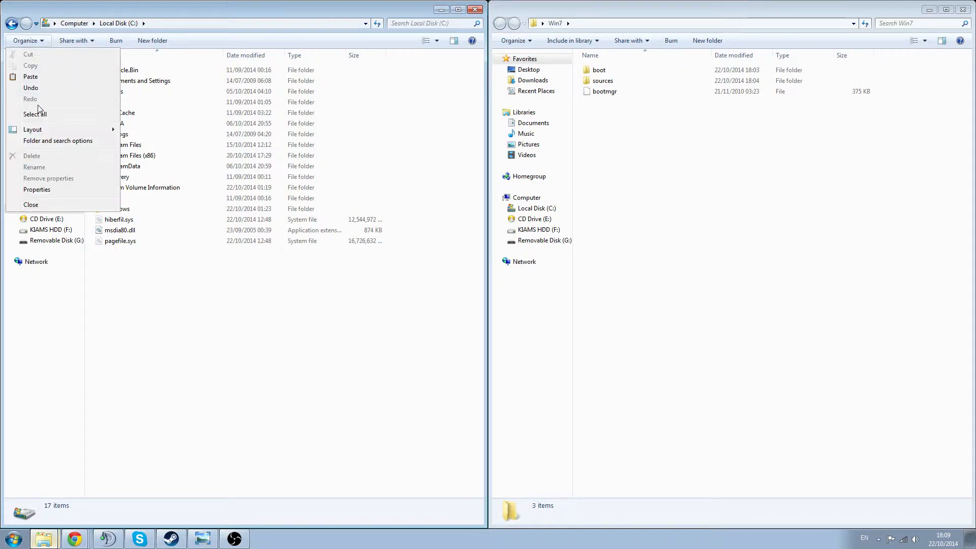
click(43, 135)
click(54, 66)
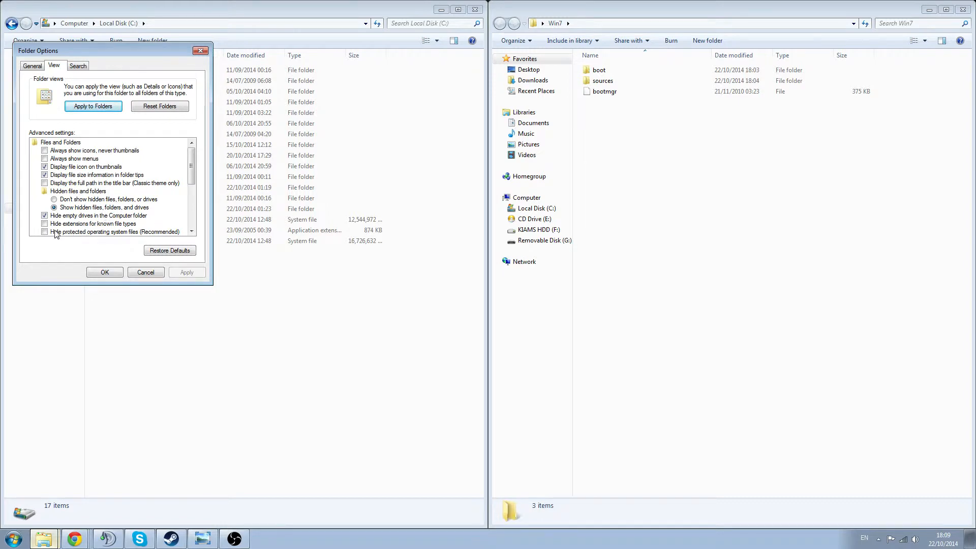
click(104, 272)
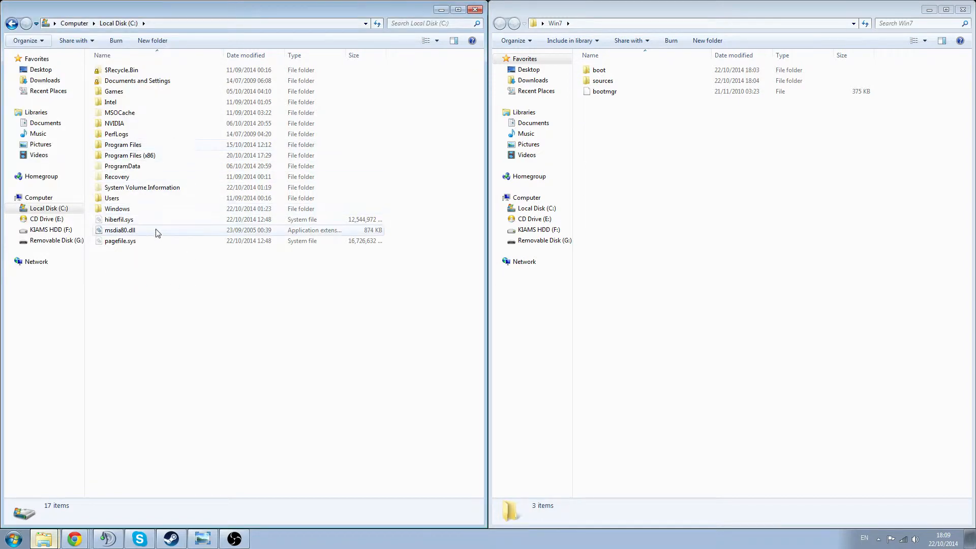
Copy bootmgr from C:\Windows\Boot\PCAT into the Win7 folder, replacing the existing file.
double_click(140, 213)
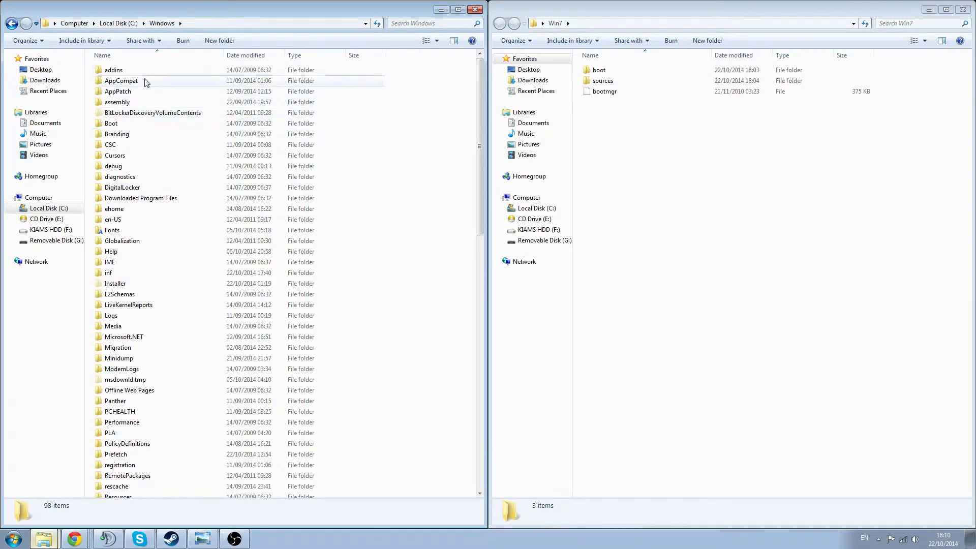
double_click(136, 124)
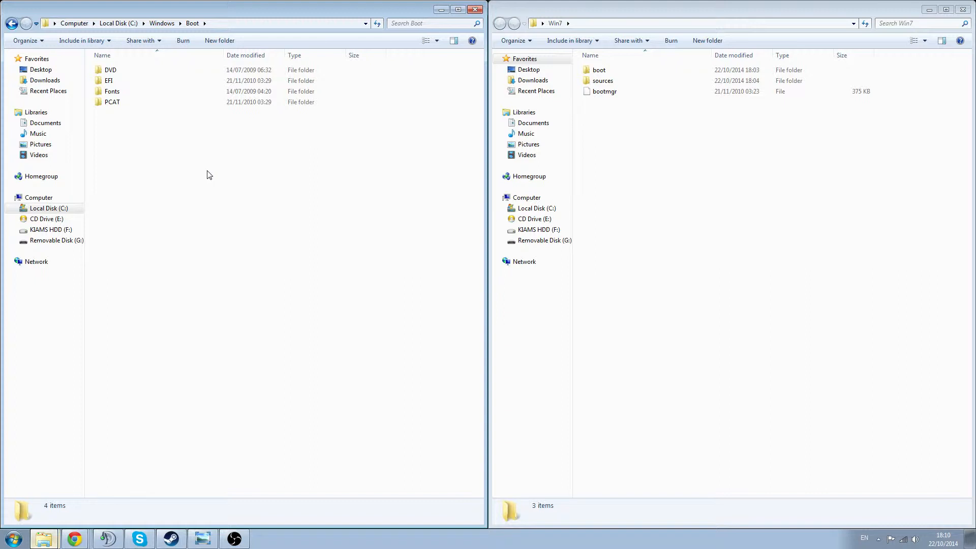
double_click(127, 104)
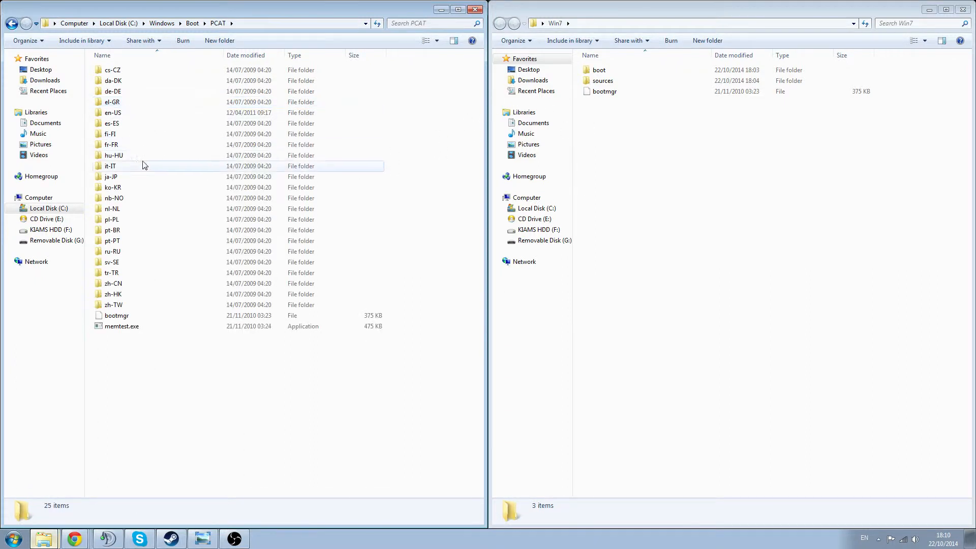
click(141, 317)
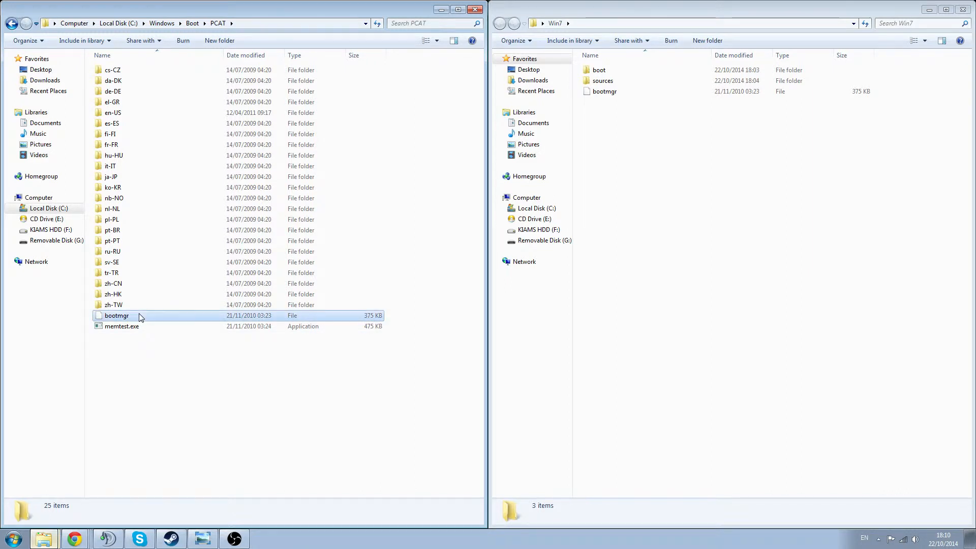
right_click(141, 317)
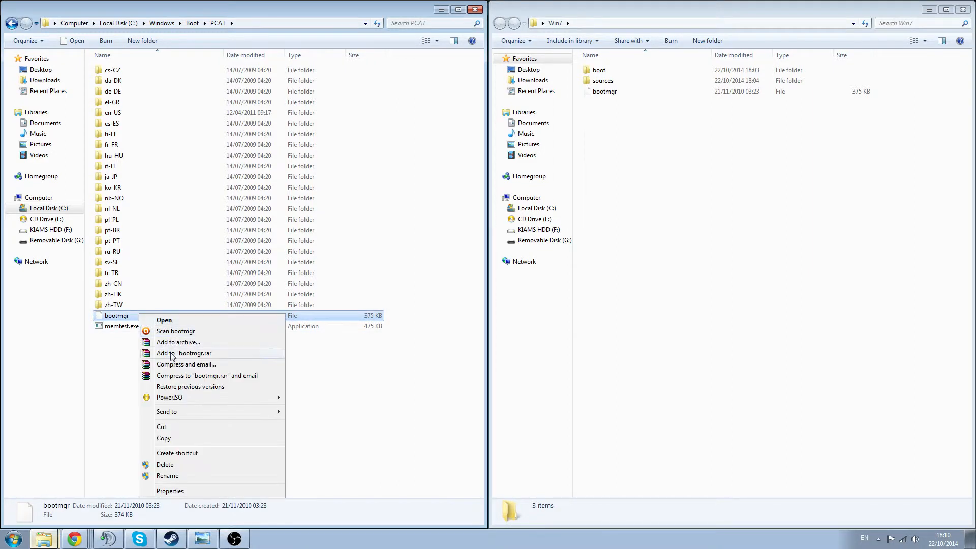
click(168, 441)
click(643, 167)
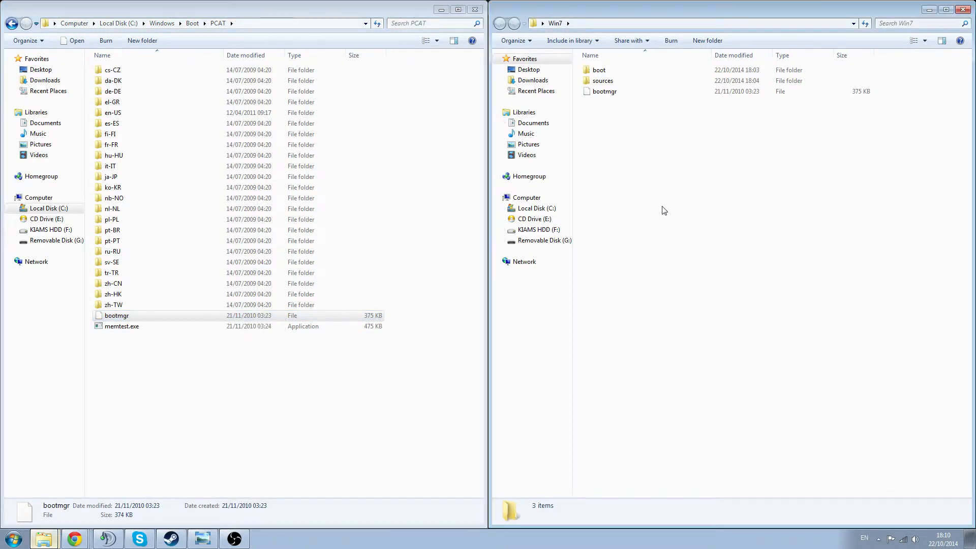
key(ctrl+v)
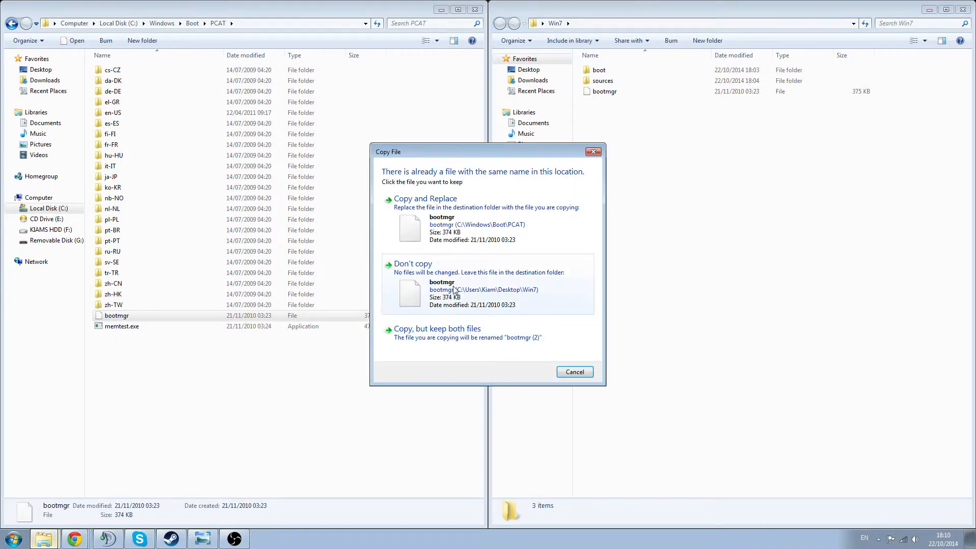
click(458, 232)
click(676, 140)
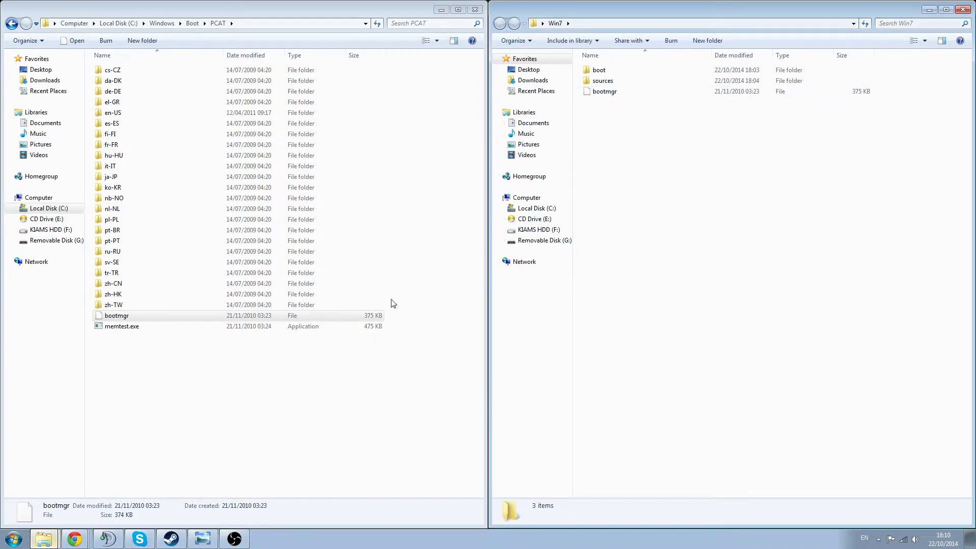
Go back to the Windows Boot folder and open the PCAT folder inside DVD.
click(240, 366)
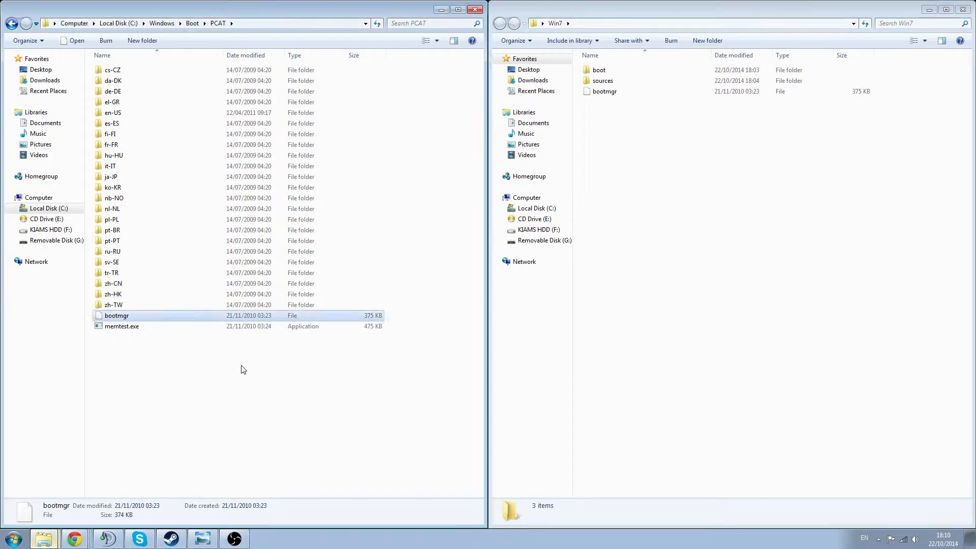
key(alt+Left)
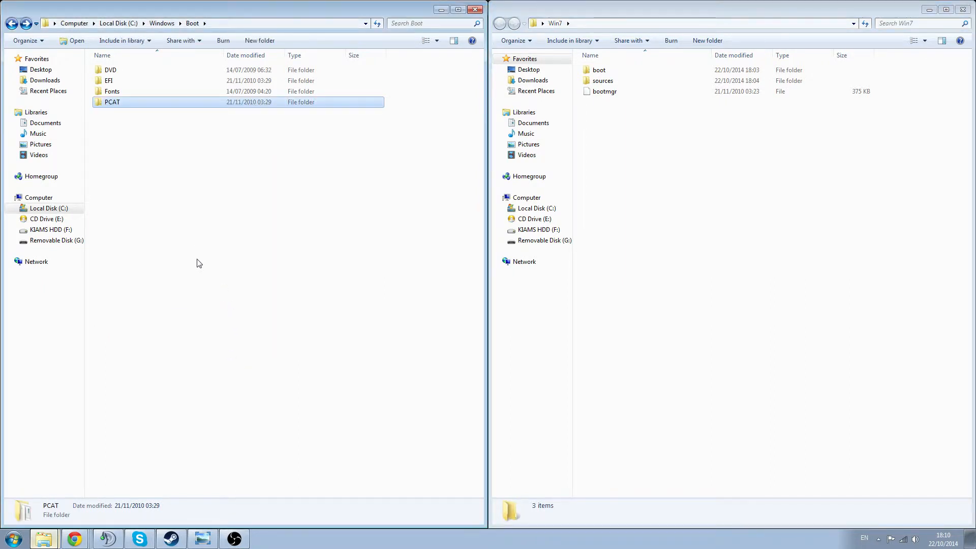
key(alt+Left)
key(alt+Right)
double_click(113, 71)
double_click(131, 83)
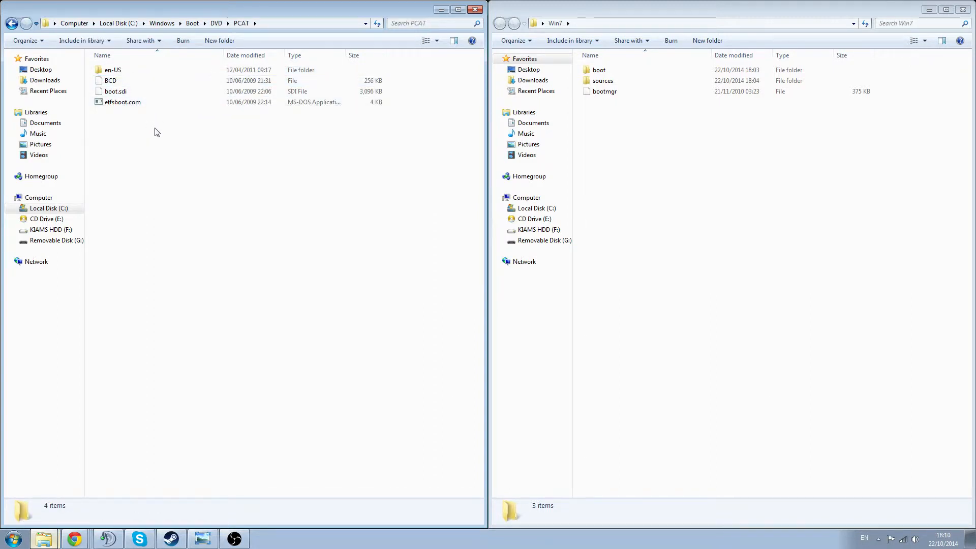
Copy BCD and boot.sdi from Boot\DVD\PCAT into the boot folder of Win7, replacing both existing files.
click(112, 80)
shift+click(116, 92)
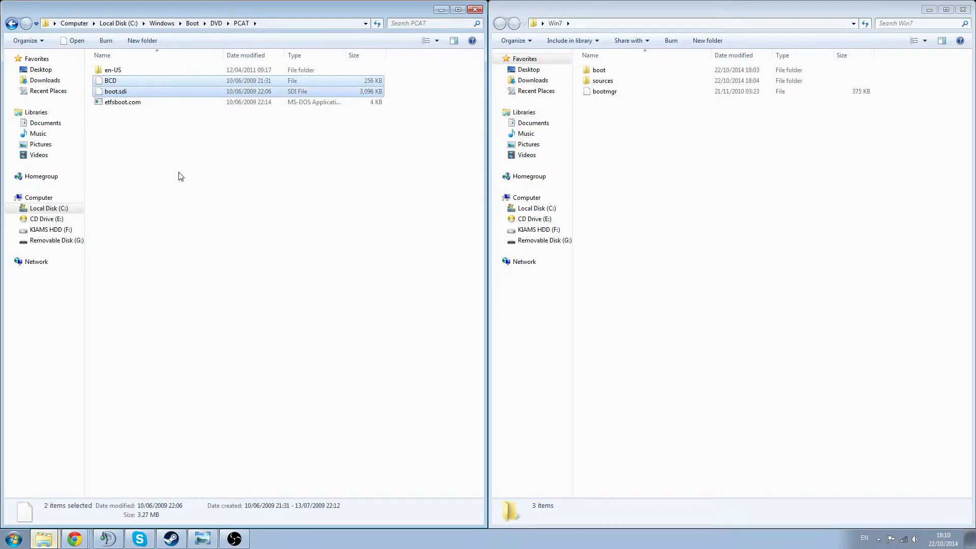
click(366, 236)
click(730, 233)
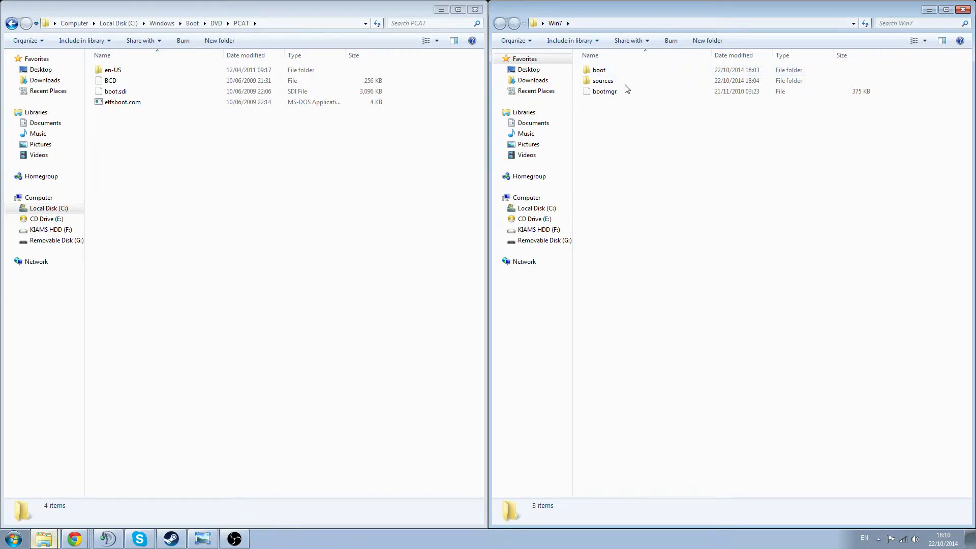
double_click(603, 71)
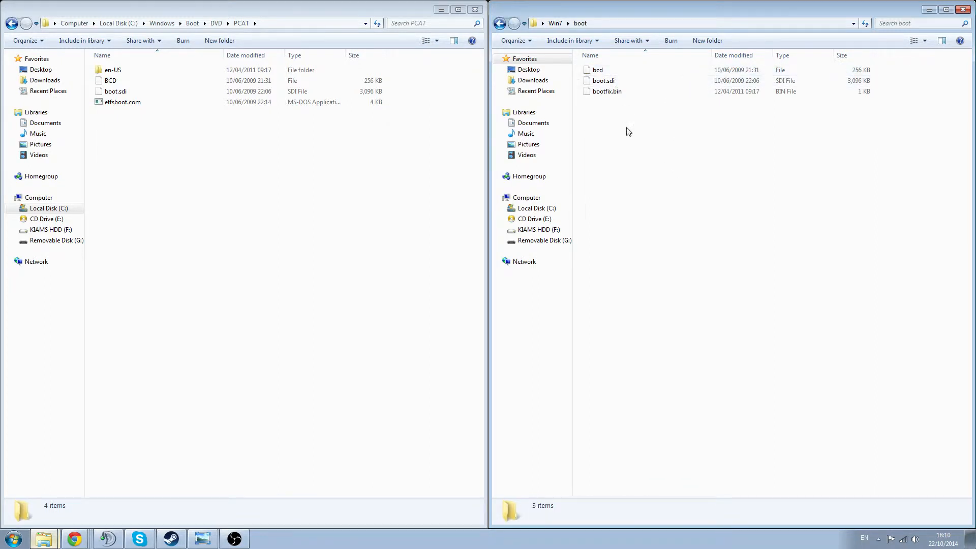
key(ctrl+v)
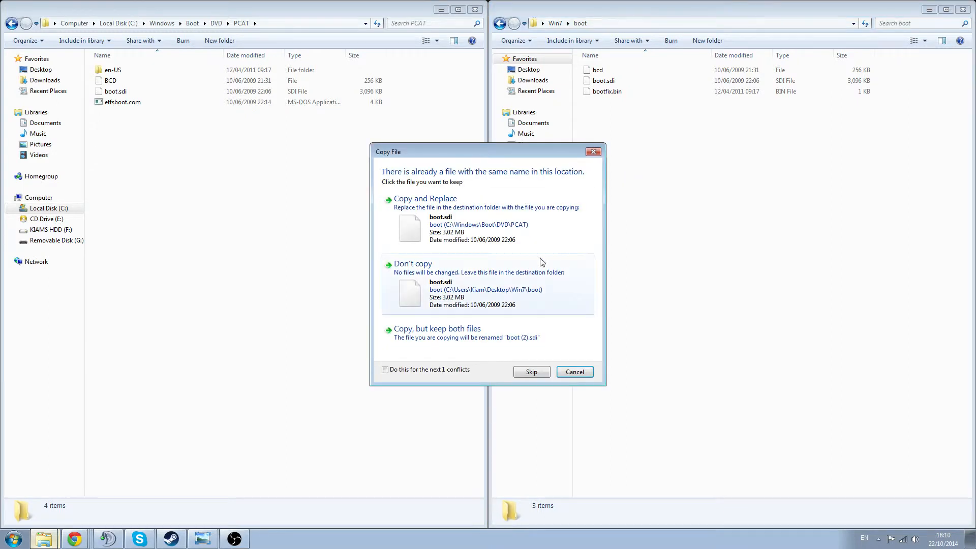
click(474, 244)
click(474, 239)
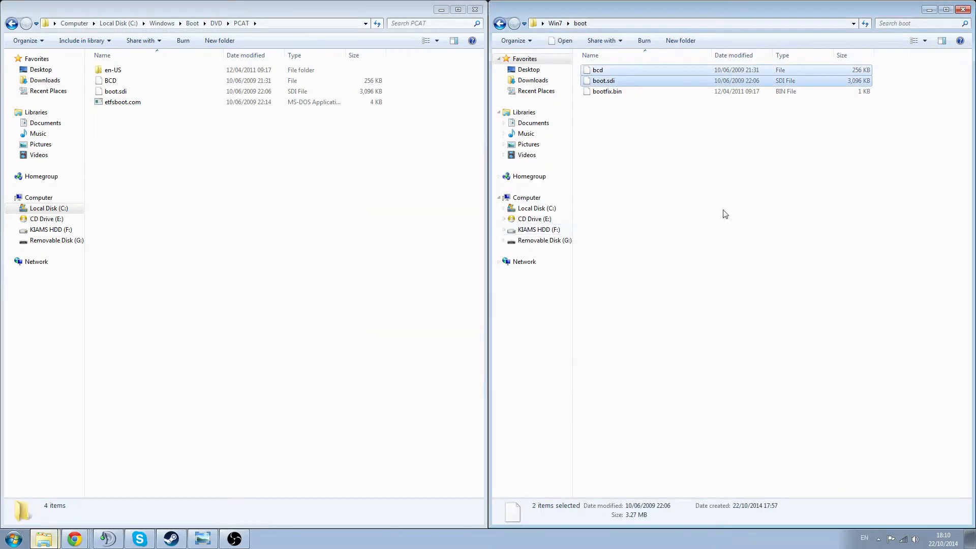
click(623, 218)
Locate and select bootfix.bin in the en-US folder of C:\Windows\Boot\DVD\PCAT.
click(381, 269)
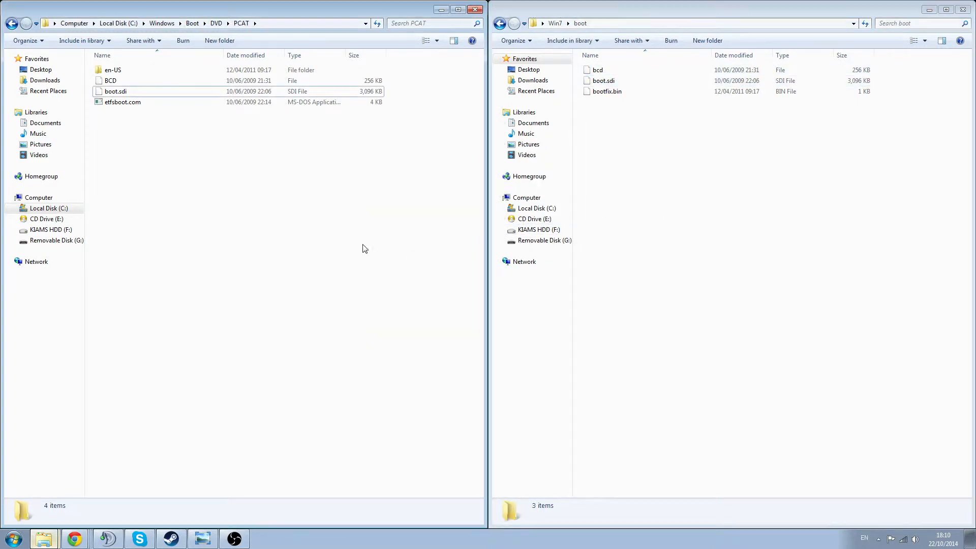
key(BackSpace)
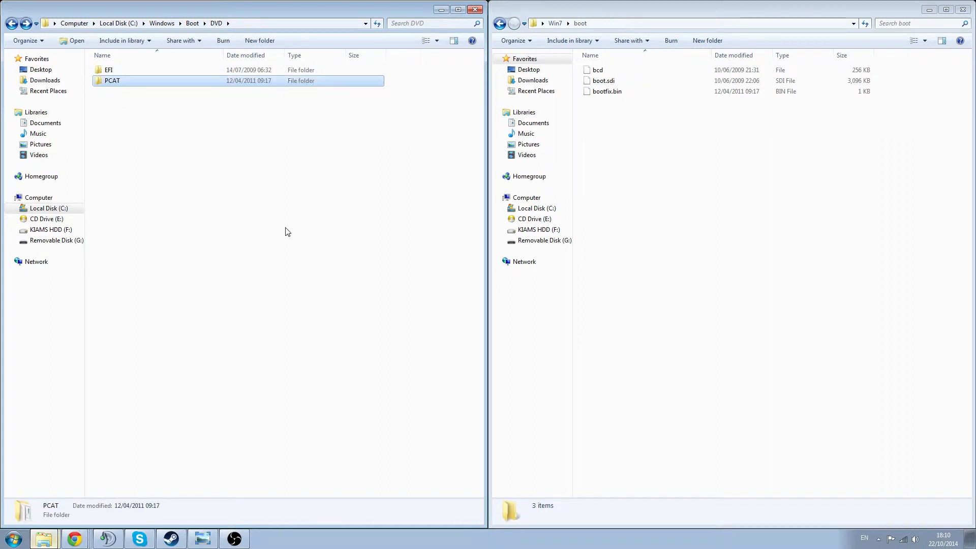
key(Return)
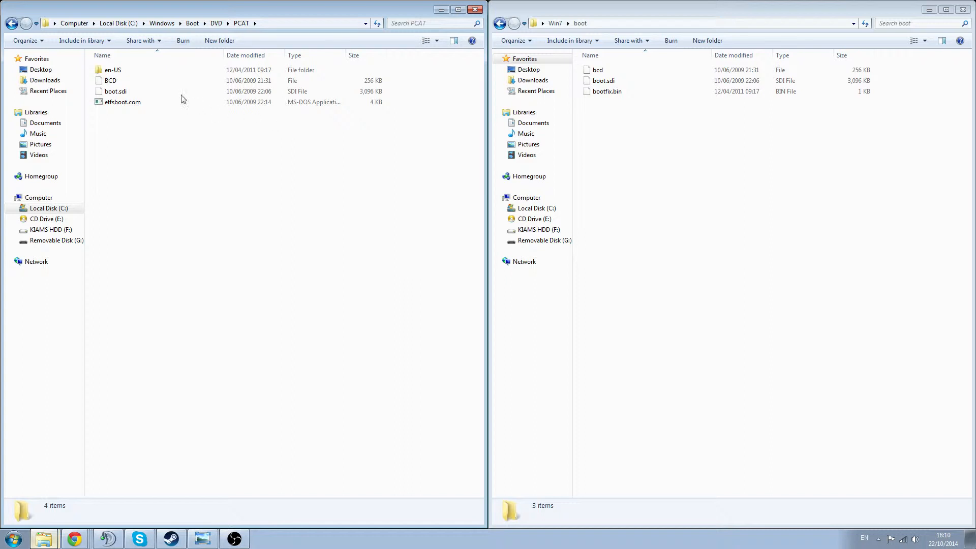
double_click(122, 73)
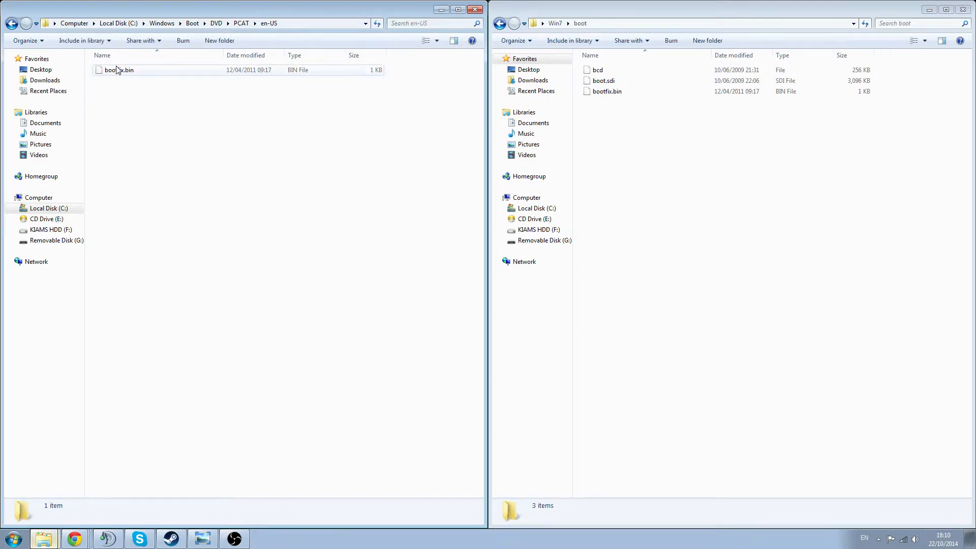
click(116, 70)
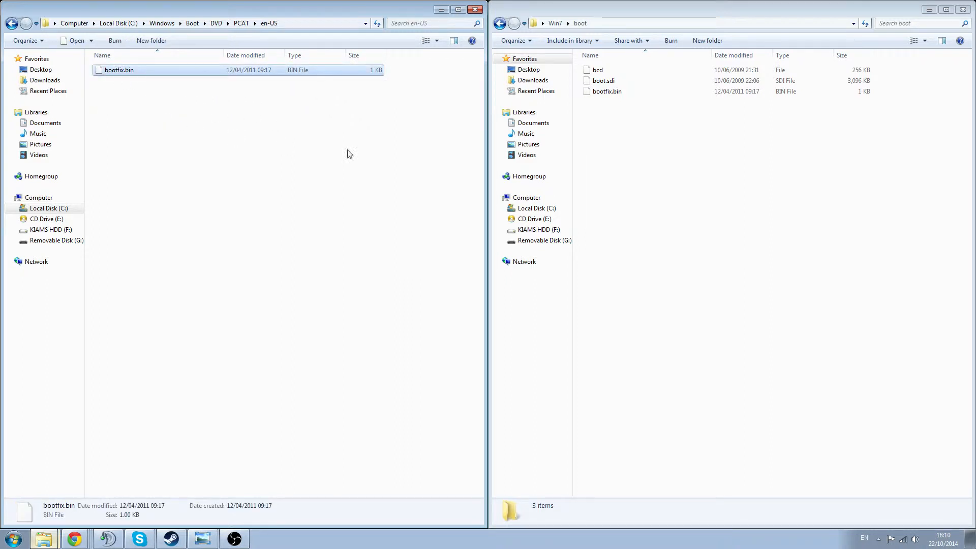
Return the source window to the root of Local Disk (C:) and the destination window to the Win7 folder.
key(BackSpace)
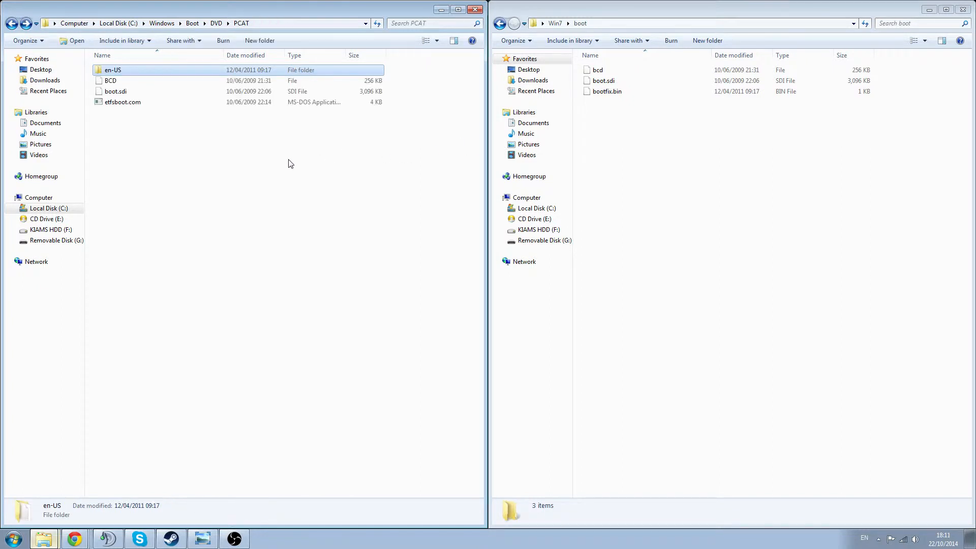
key(BackSpace)
key(BackSpace)
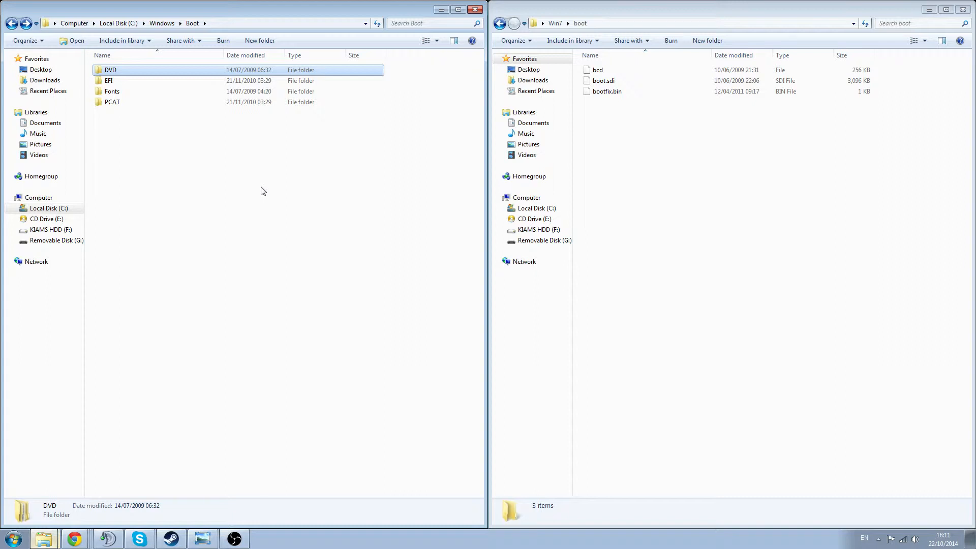
key(BackSpace)
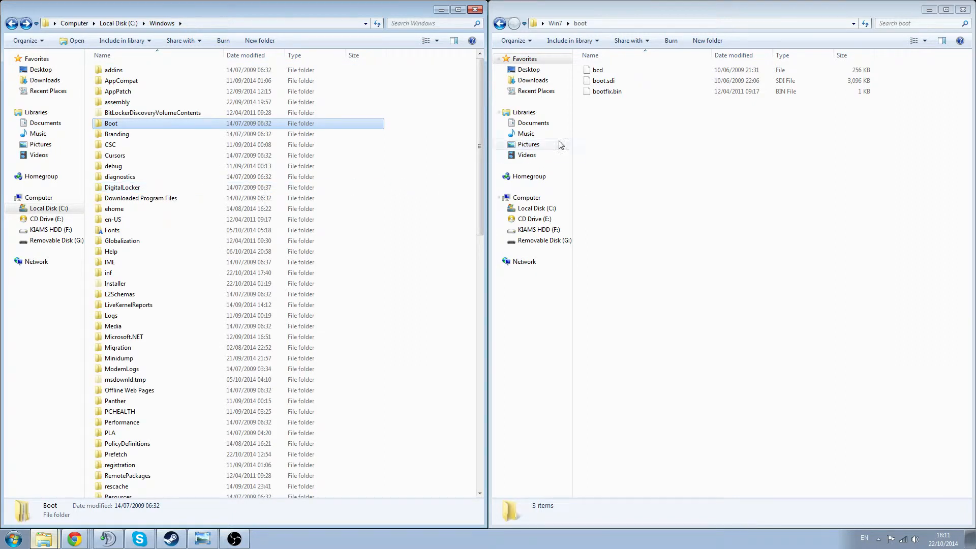
click(554, 23)
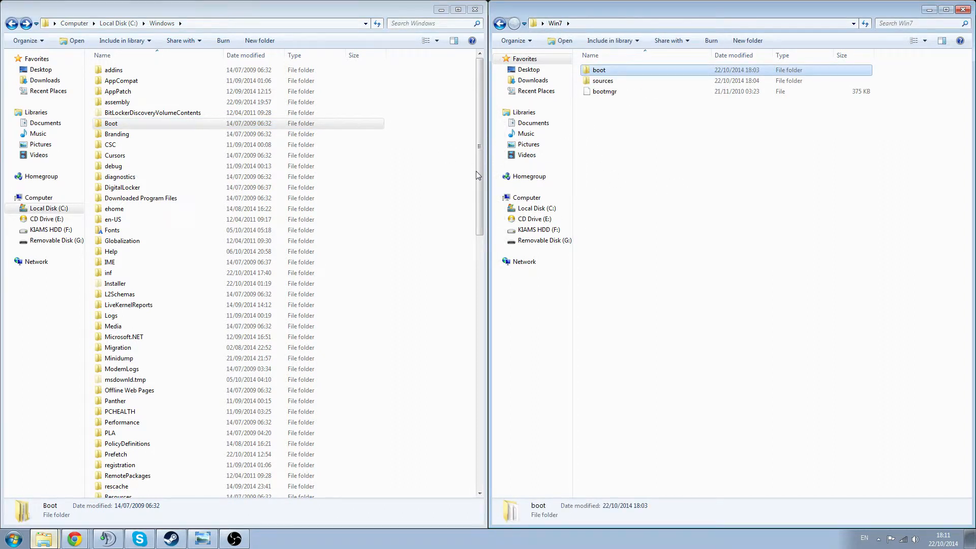
drag(477, 160, 483, 299)
click(543, 306)
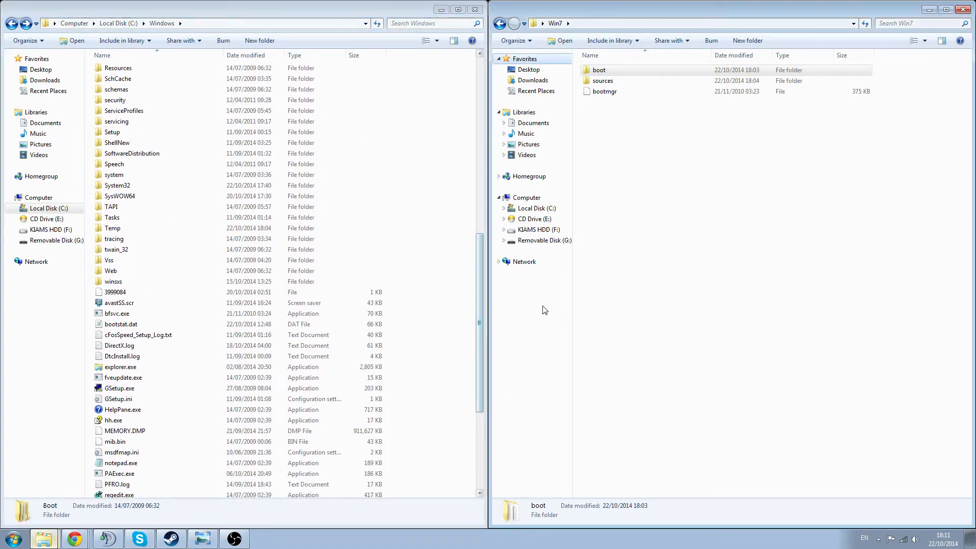
click(119, 23)
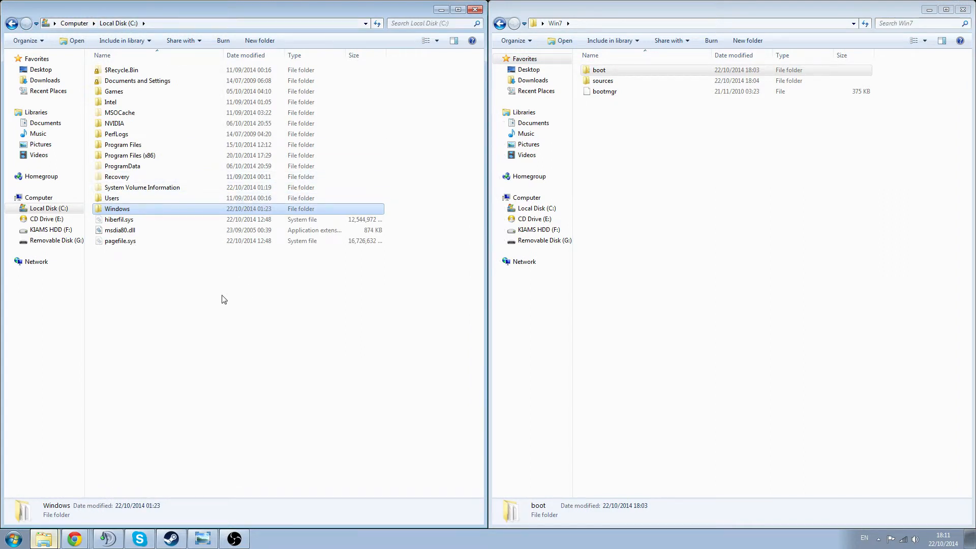
Copy the Recovery folder from Local Disk (C:) to the desktop, merging it with the existing folder and replacing the duplicate files.
double_click(124, 179)
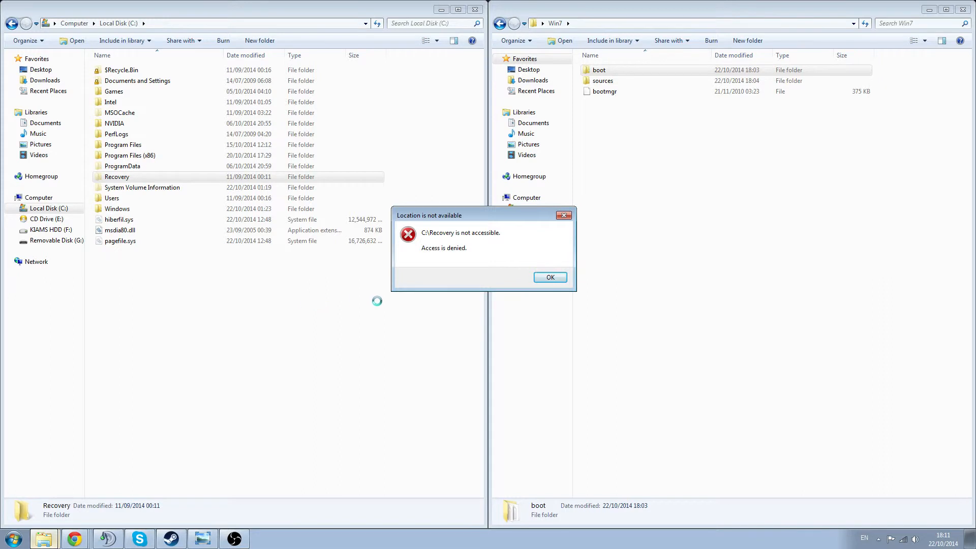
click(550, 277)
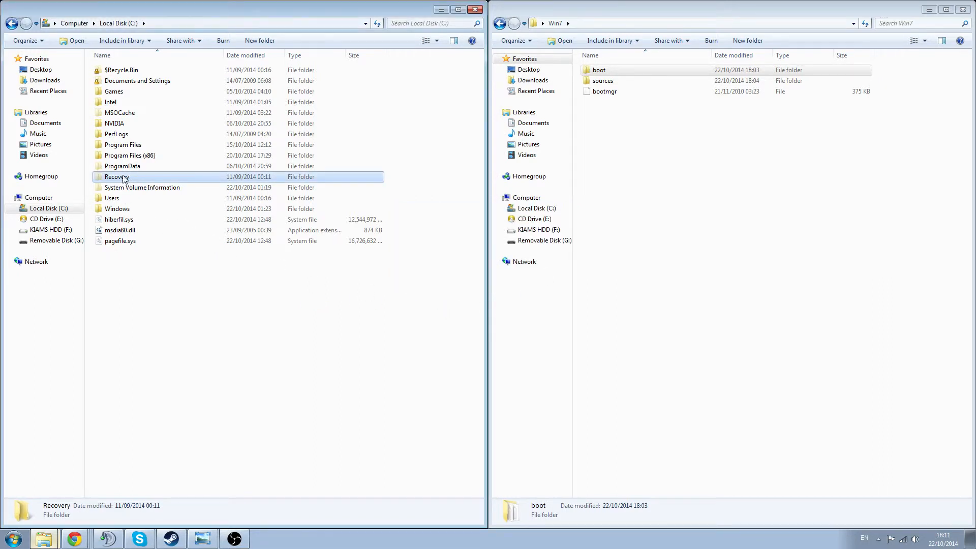
click(441, 9)
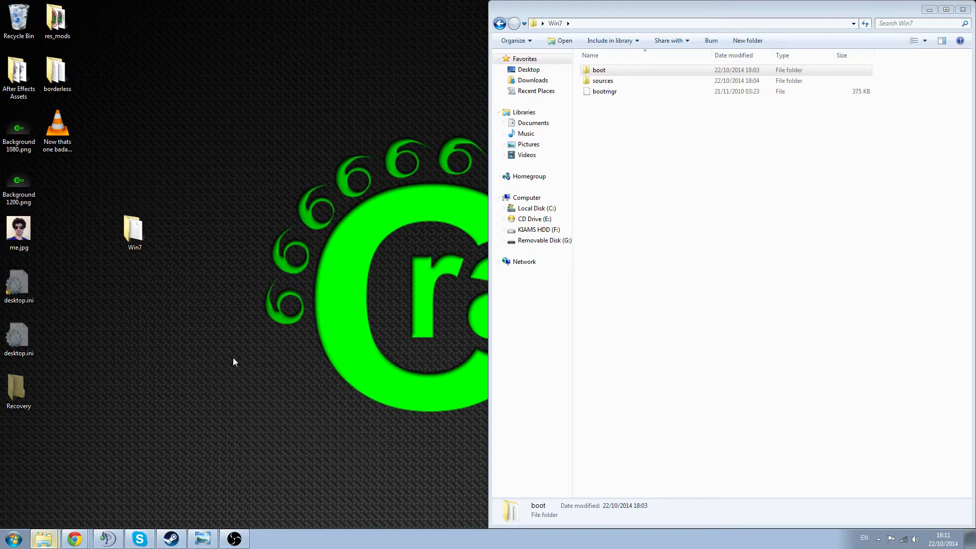
click(250, 358)
key(ctrl+v)
click(480, 311)
click(527, 369)
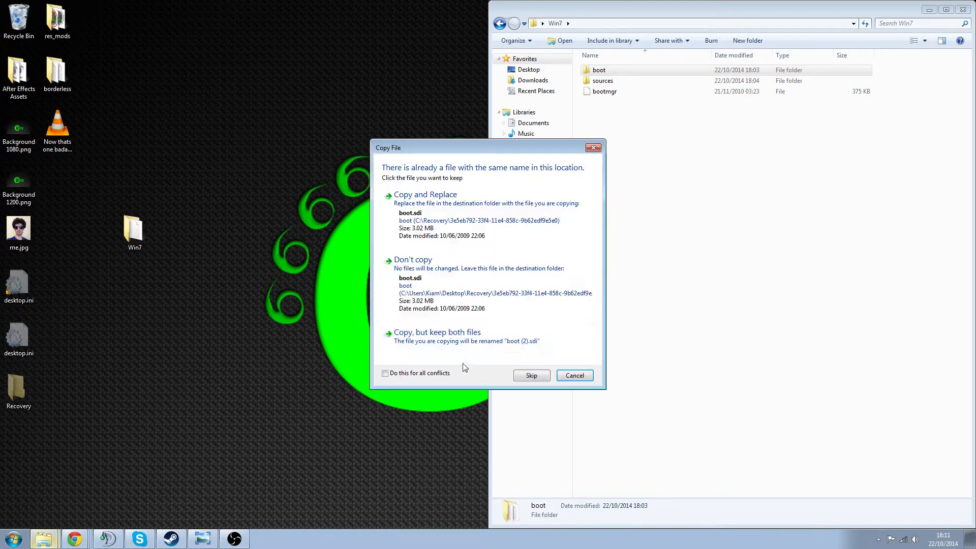
click(425, 204)
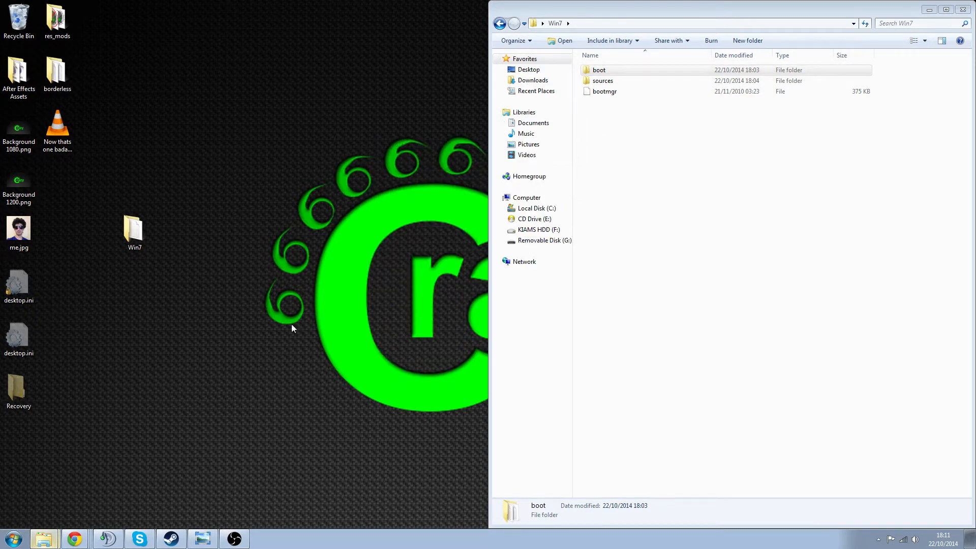
Copy Winre.wim from the subfolder of the desktop Recovery folder into the sources folder of Win7, then close the Recovery window.
double_click(17, 400)
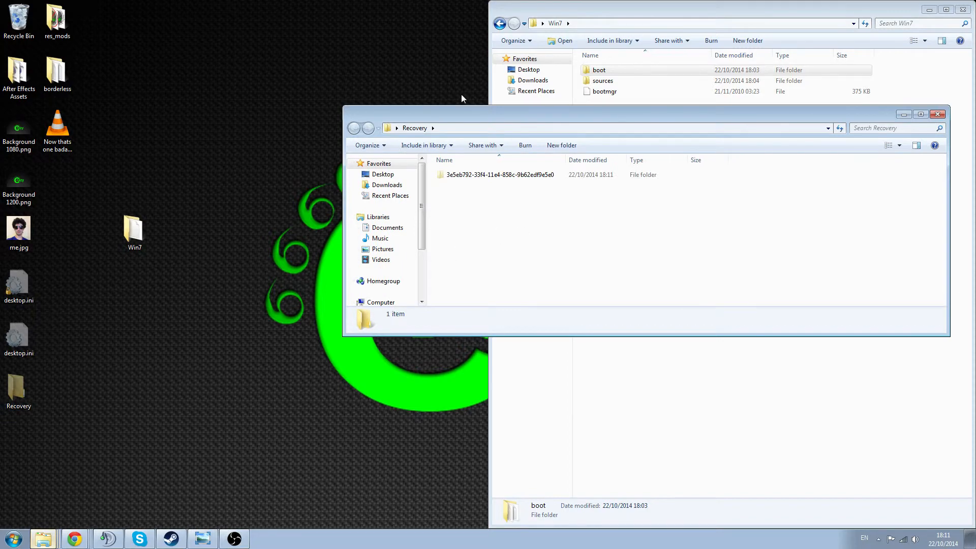
key(super+Left)
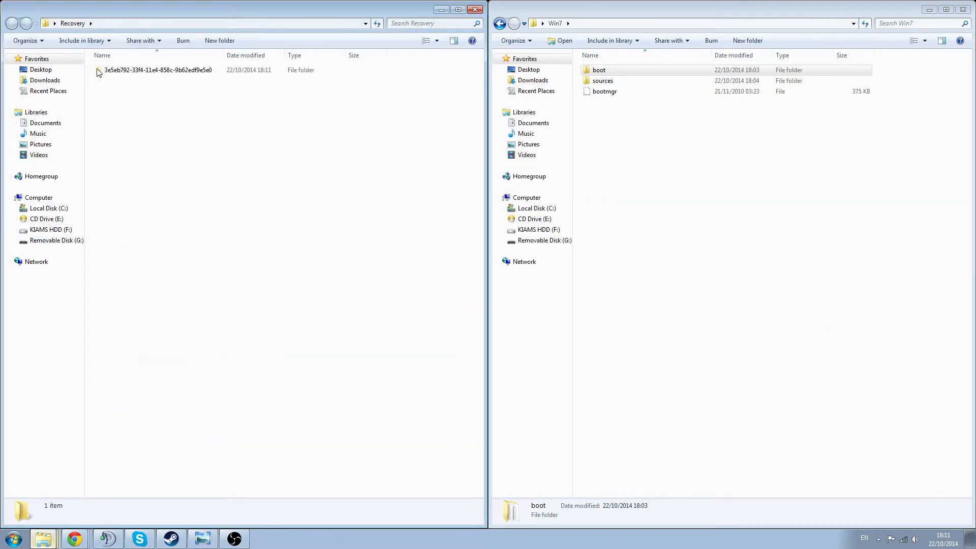
double_click(122, 71)
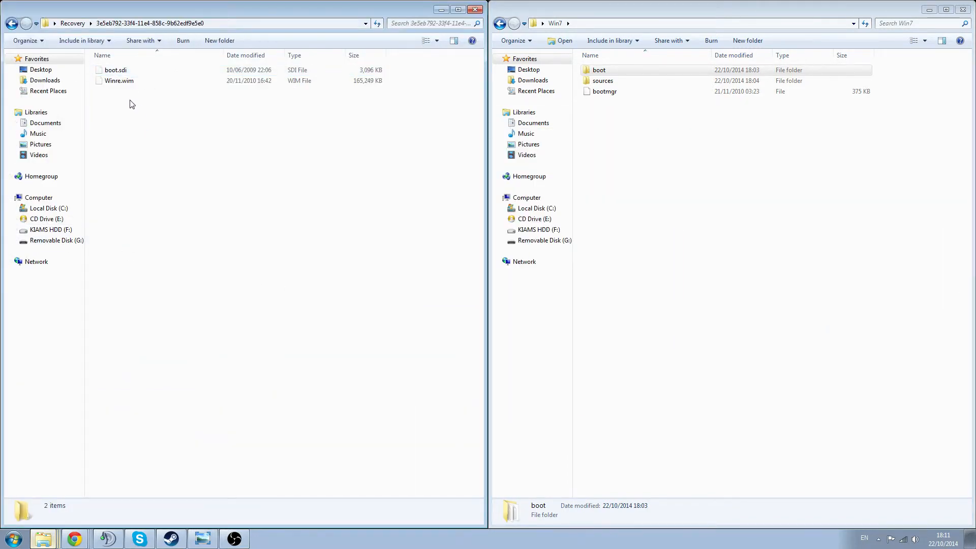
click(123, 82)
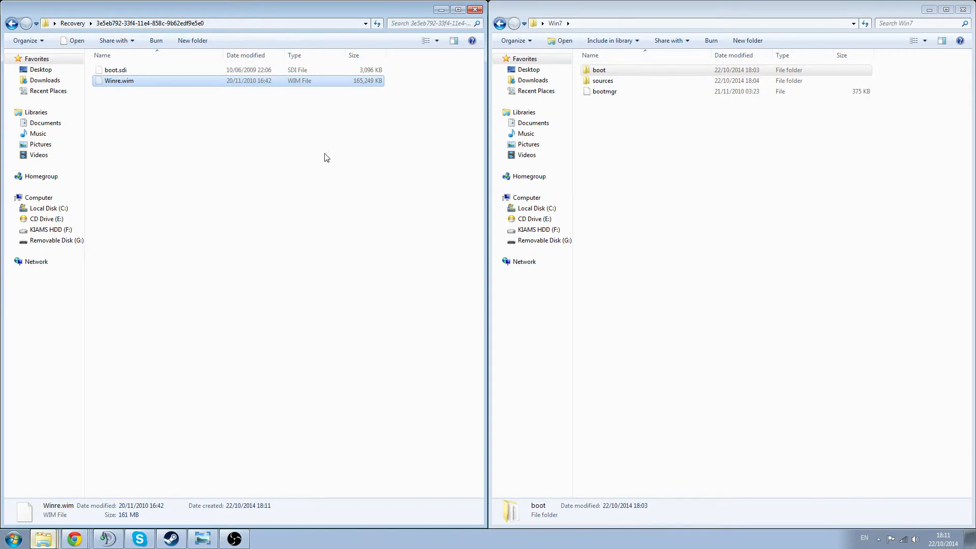
double_click(603, 80)
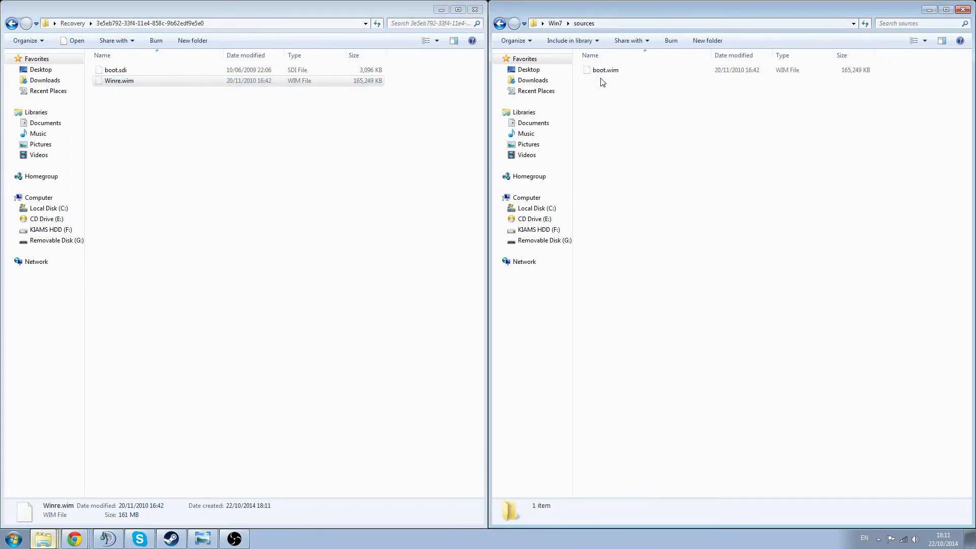
key(ctrl+v)
click(347, 234)
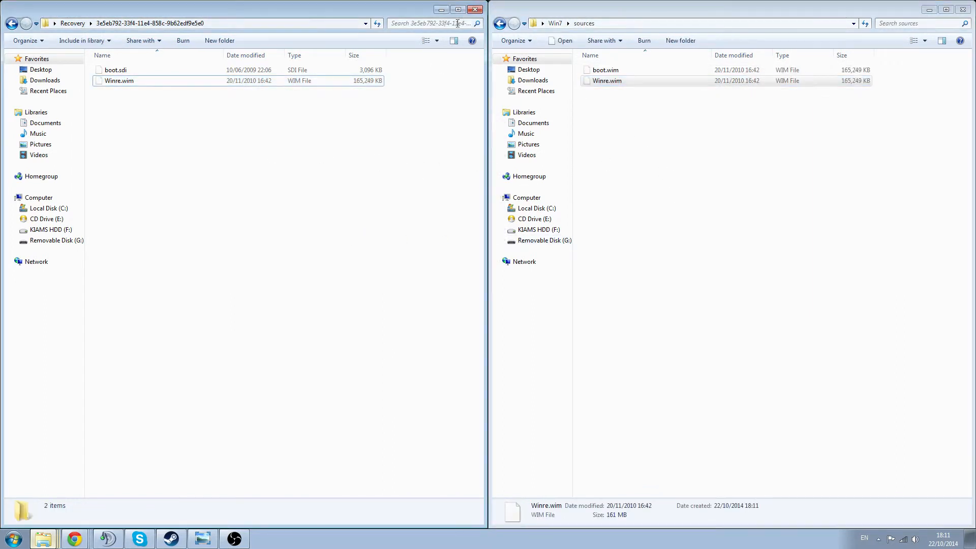
click(474, 10)
Delete the old boot.wim from the sources folder and maximize the folder window.
click(612, 72)
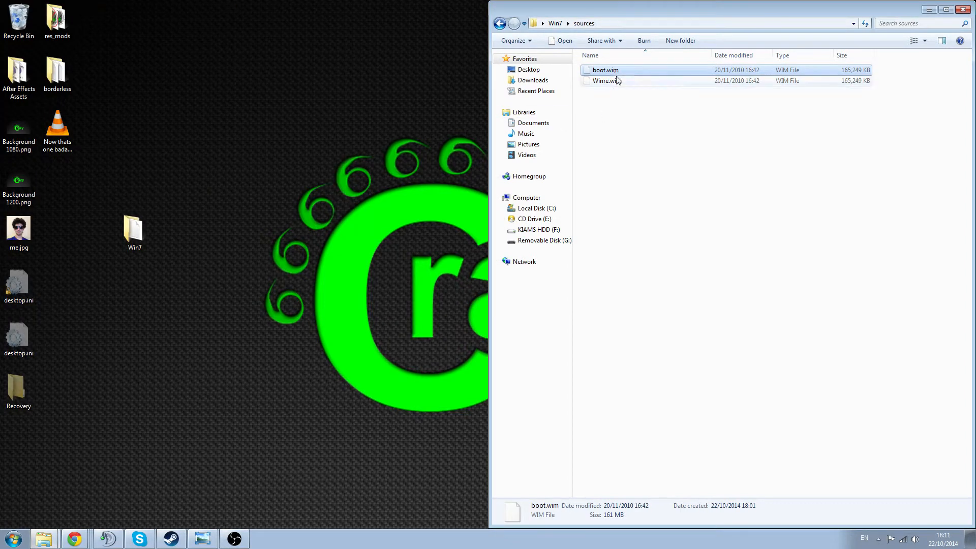
key(Delete)
key(super+Left)
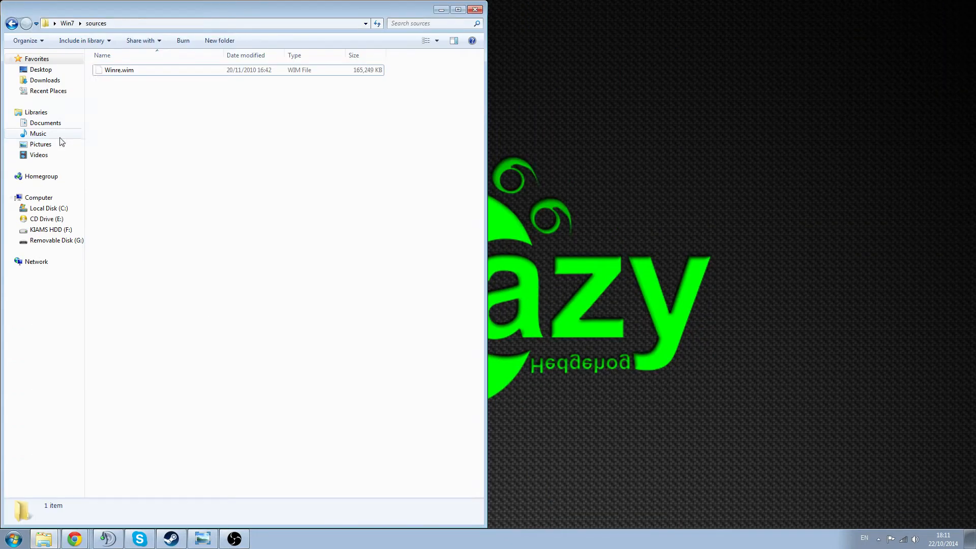
click(457, 10)
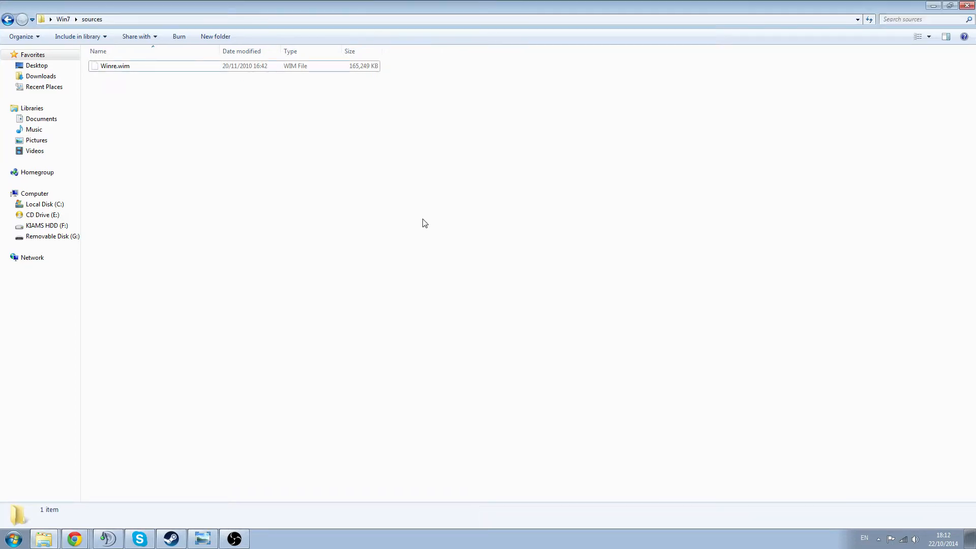
Examine the files in the boot and sources folders of Win7, including the name of the bcd file.
key(BackSpace)
double_click(183, 68)
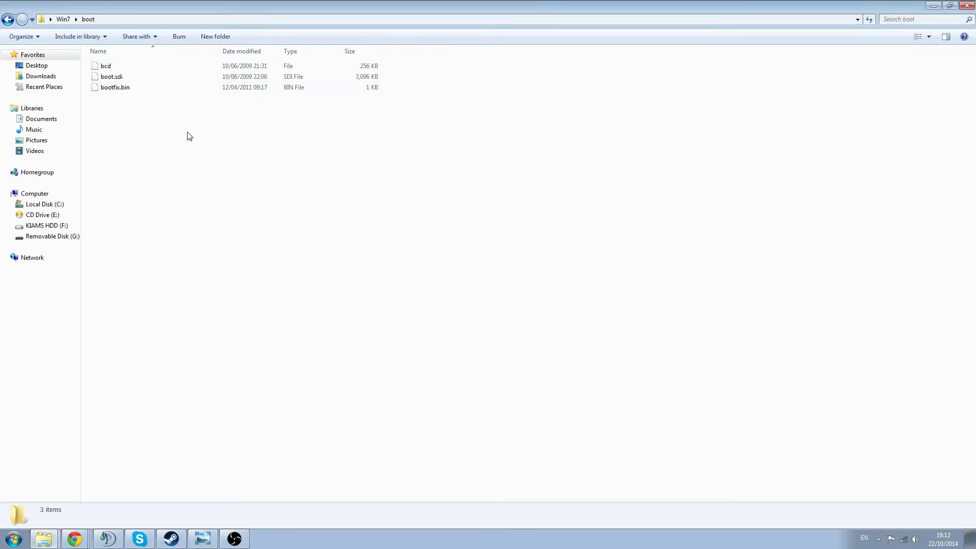
key(BackSpace)
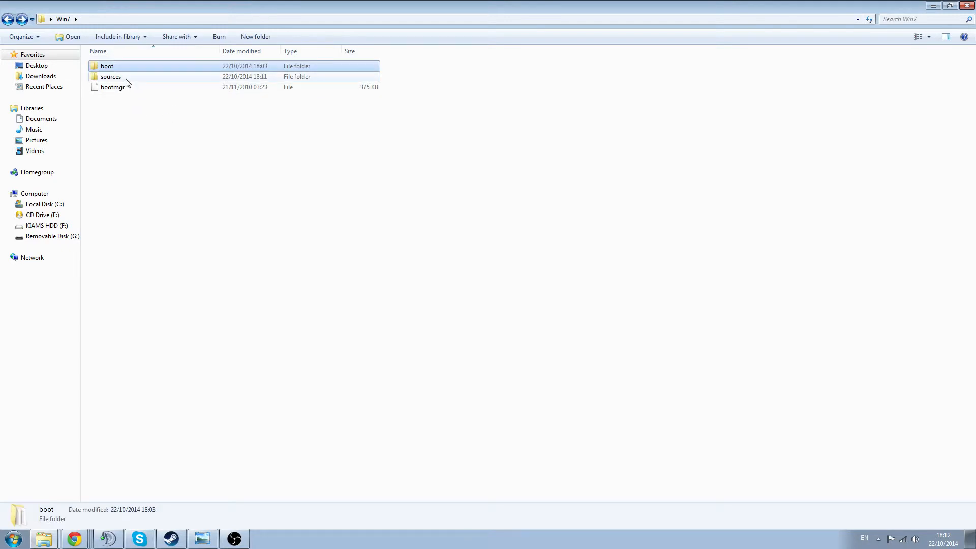
double_click(129, 77)
key(BackSpace)
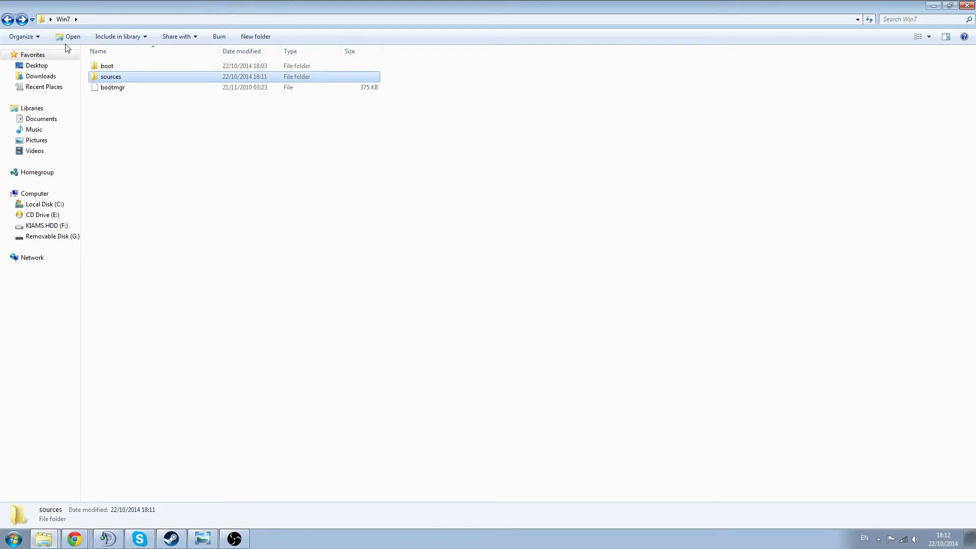
double_click(157, 69)
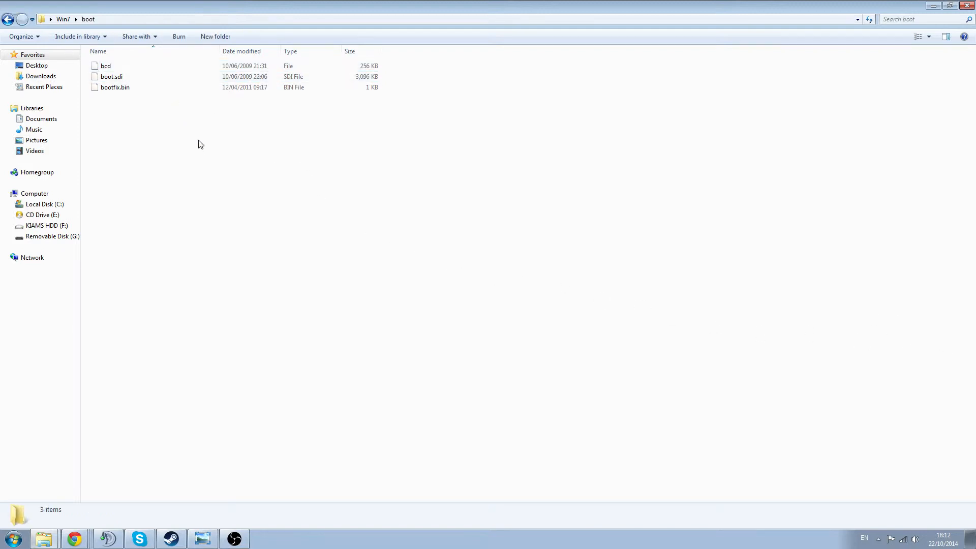
click(107, 71)
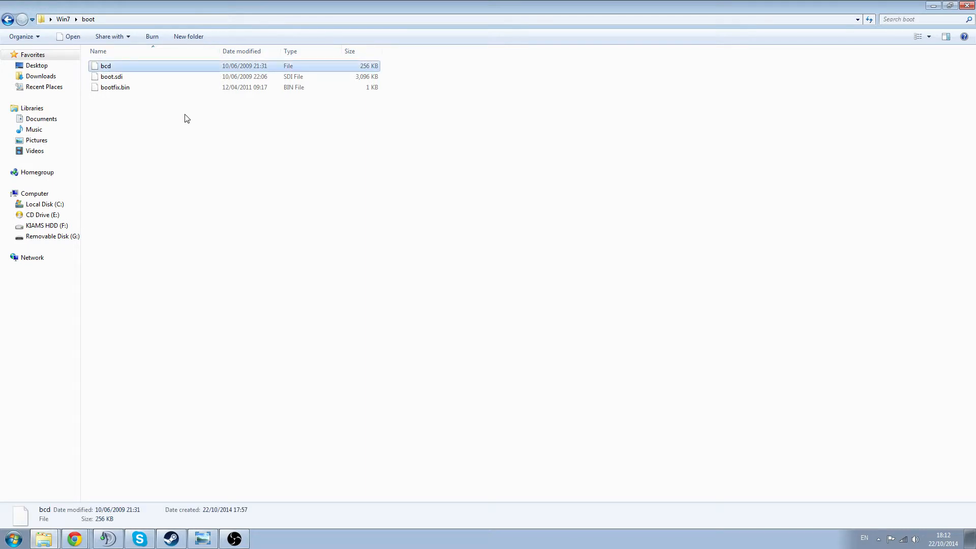
key(F2)
click(182, 171)
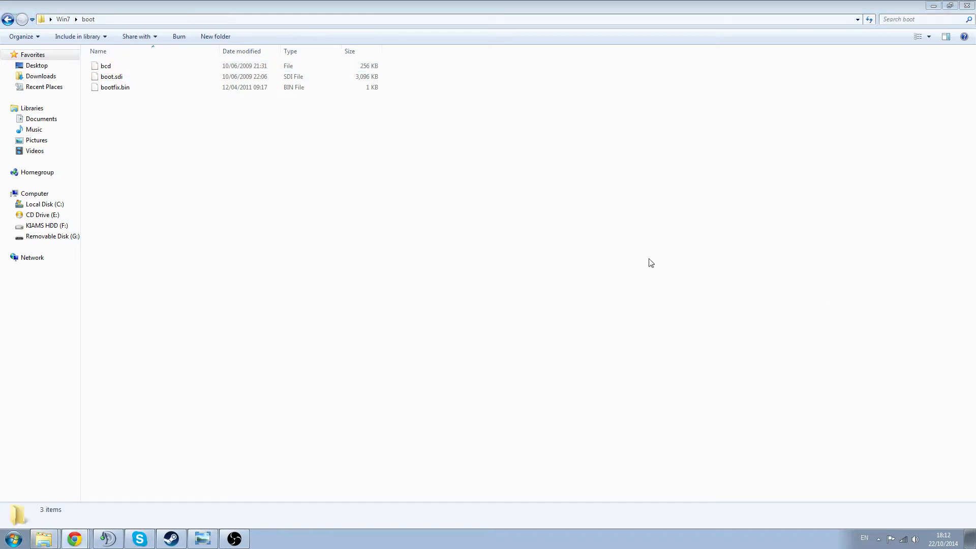
click(457, 238)
Rename Winre.wim in the sources folder of Win7 as boot.wim, accepting the change to a system file.
key(BackSpace)
double_click(135, 80)
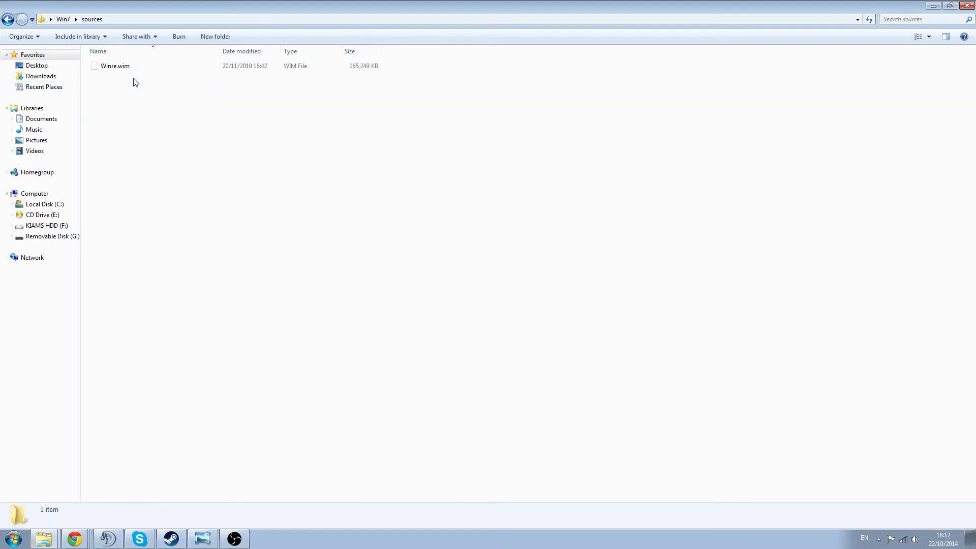
click(115, 70)
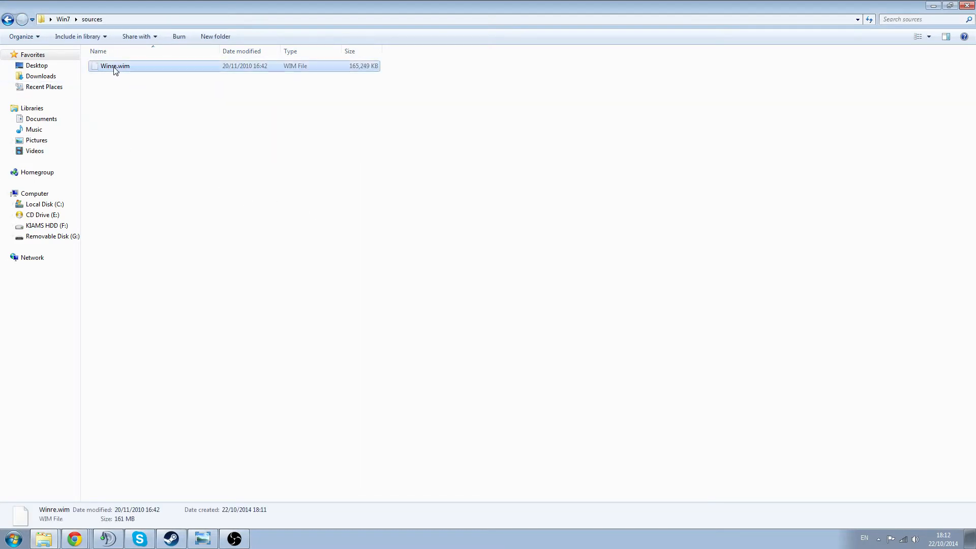
click(116, 70)
text(boot.wim)
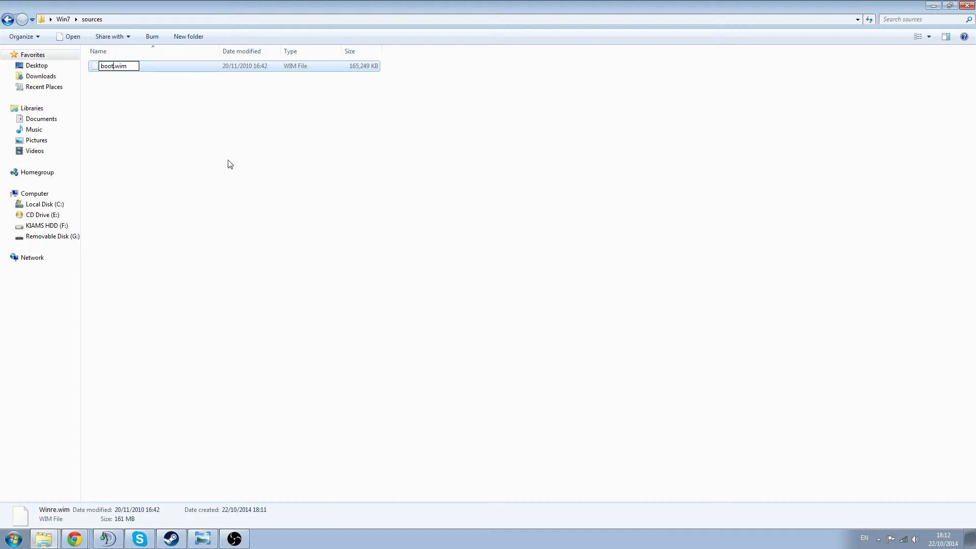
key(Return)
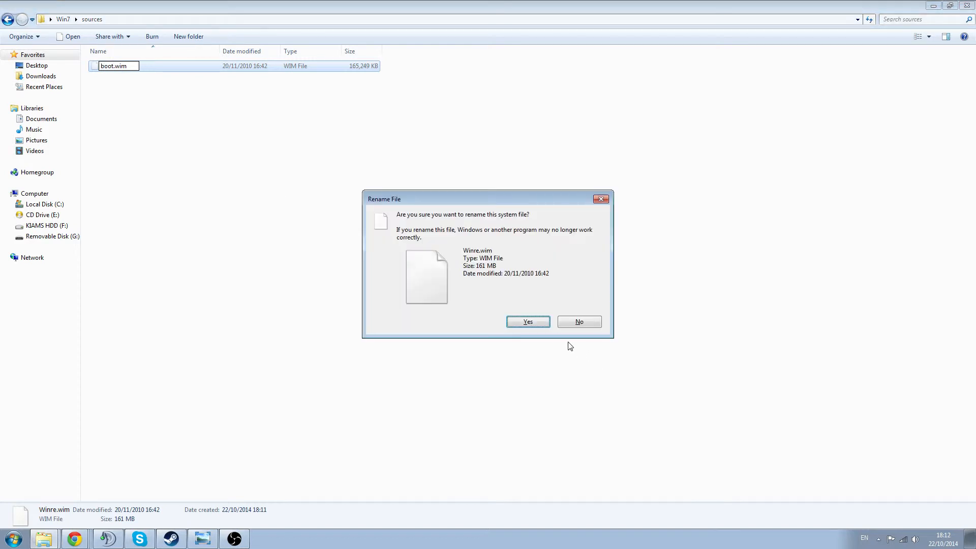
click(510, 324)
Look over the Win7 folder and its boot subfolder once more and close the folder window.
click(244, 248)
key(BackSpace)
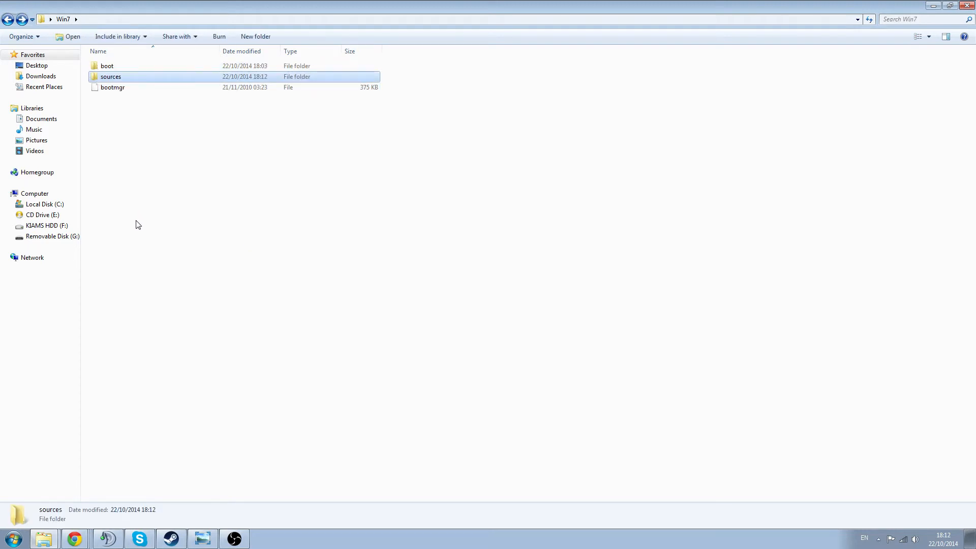
key(alt+Left)
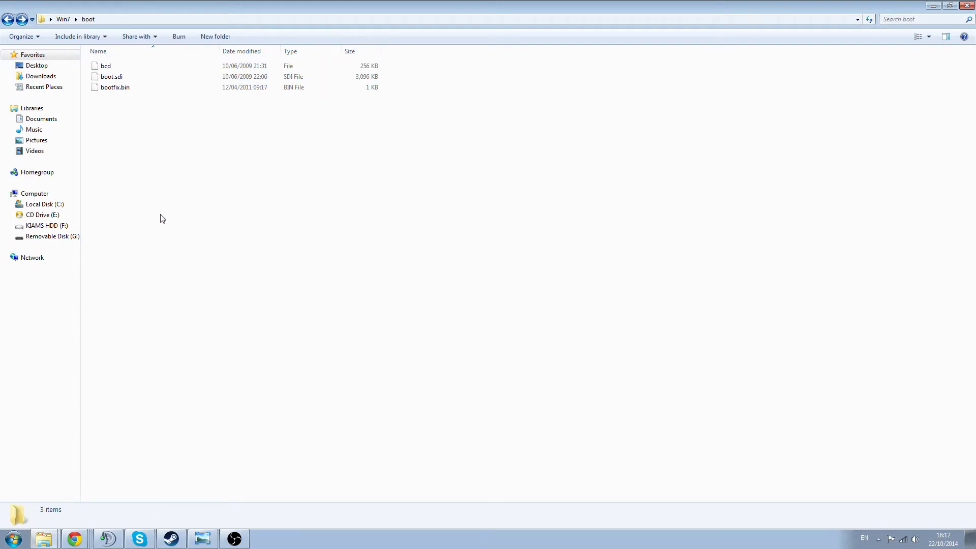
key(alt+Left)
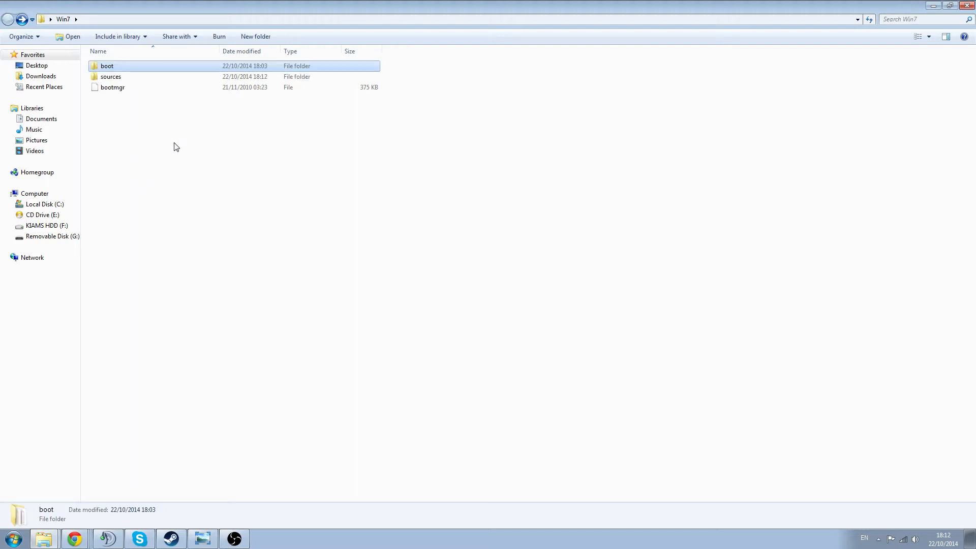
click(966, 6)
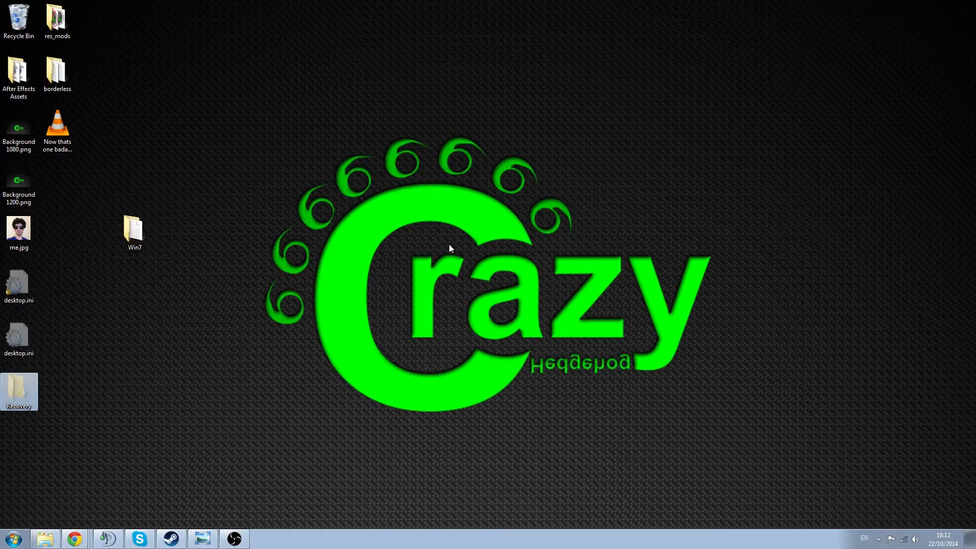
Copy the Win7 folder from the desktop to the root of Removable Disk (G:).
click(44, 538)
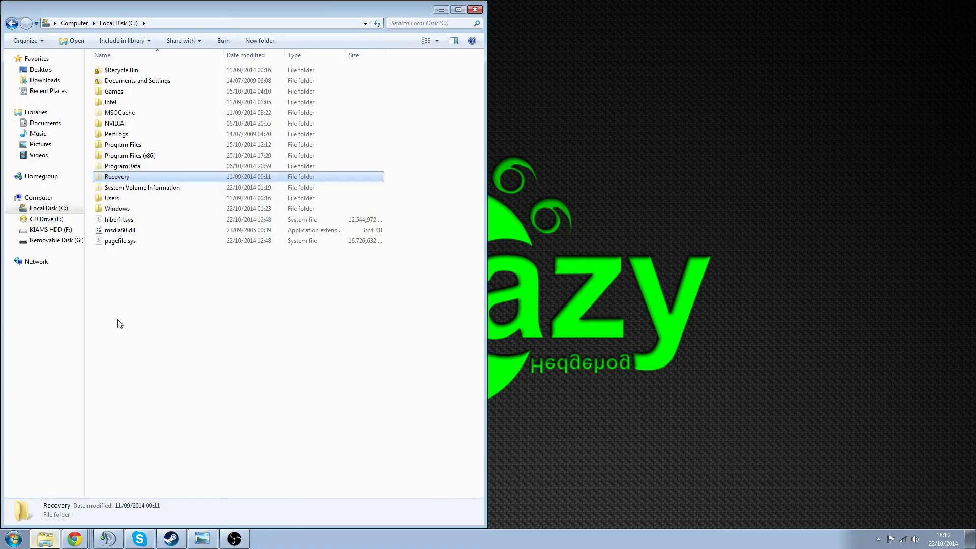
drag(218, 8, 571, 47)
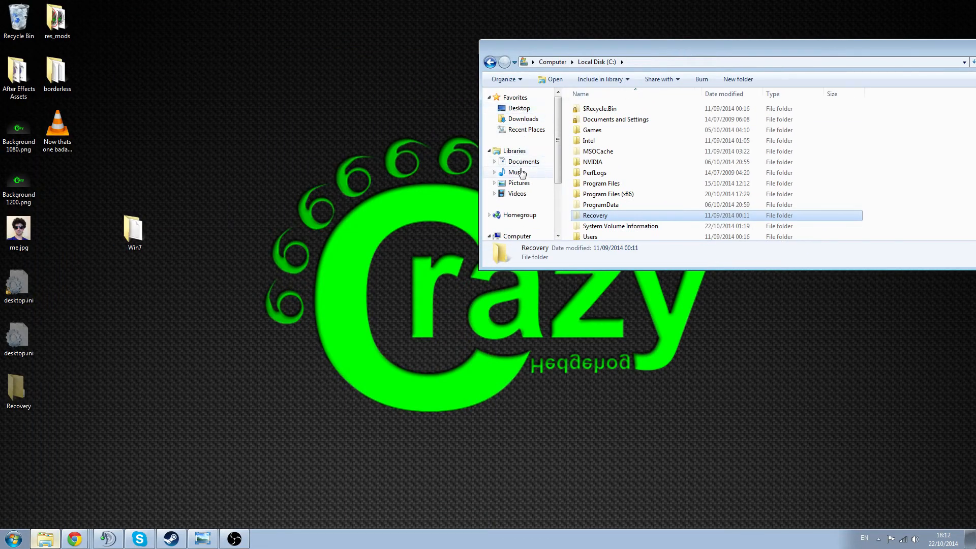
click(516, 236)
double_click(853, 153)
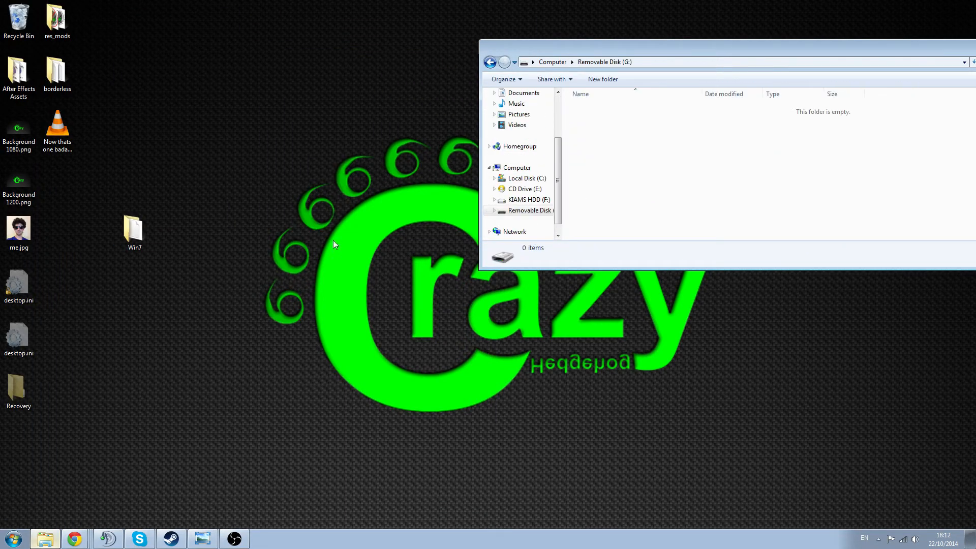
key(ctrl+v)
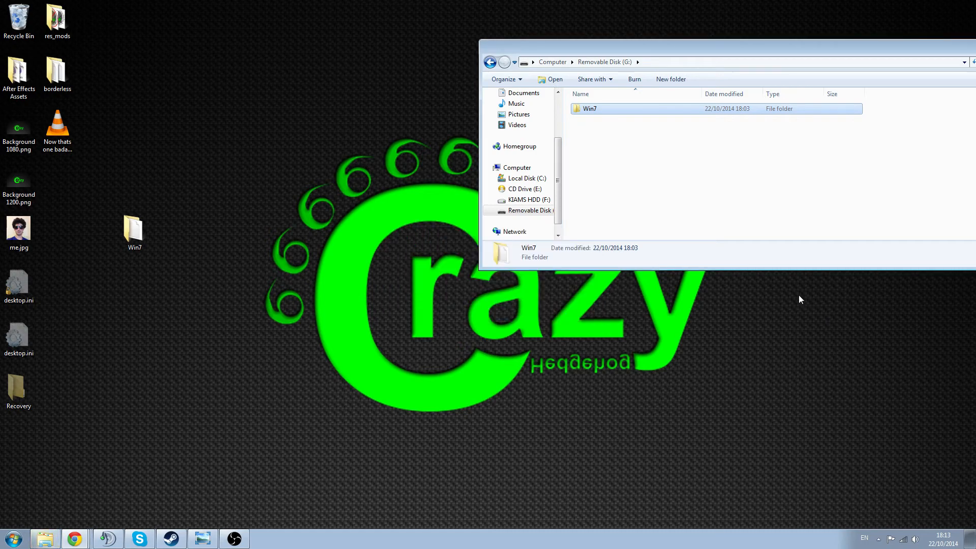
Move the Removable Disk (G:) window across the desktop and close it.
click(717, 207)
drag(555, 53, 207, 94)
click(881, 314)
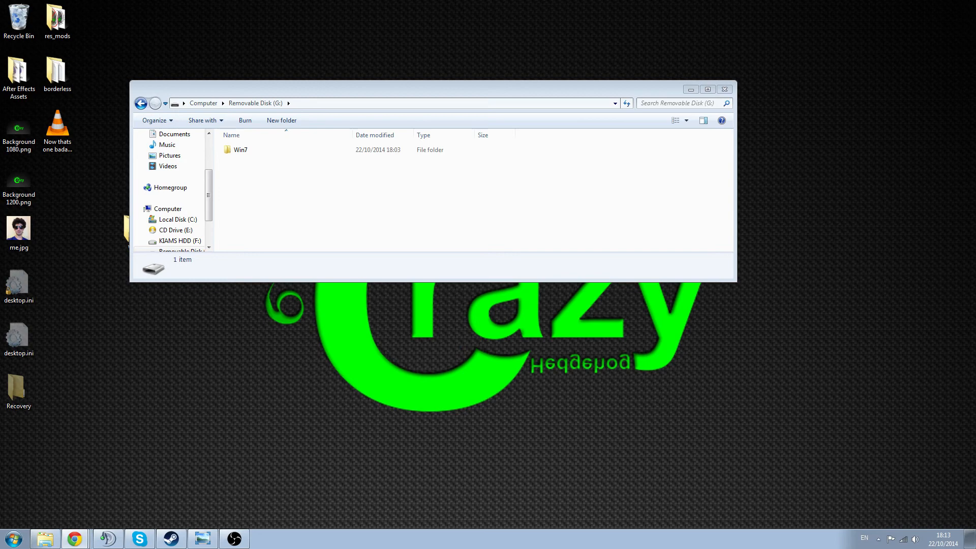
click(723, 90)
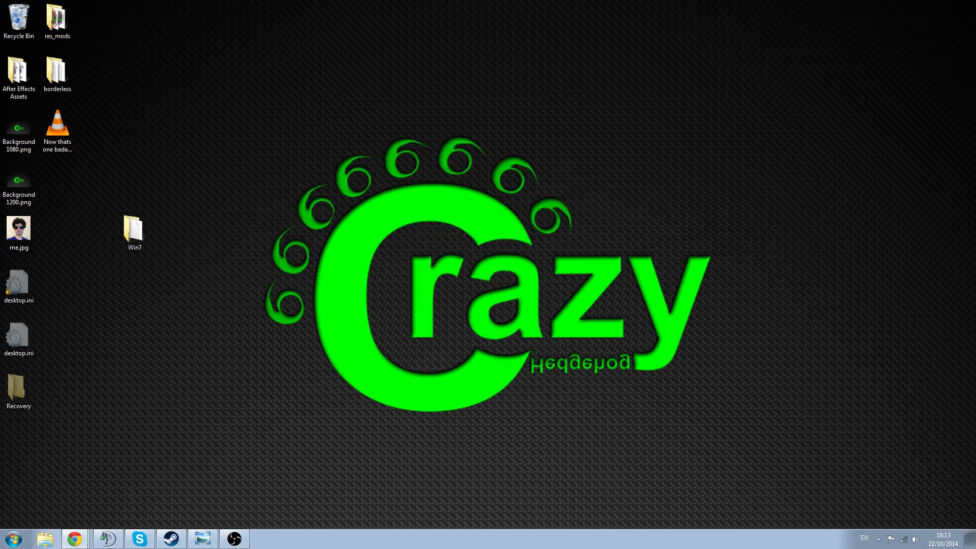